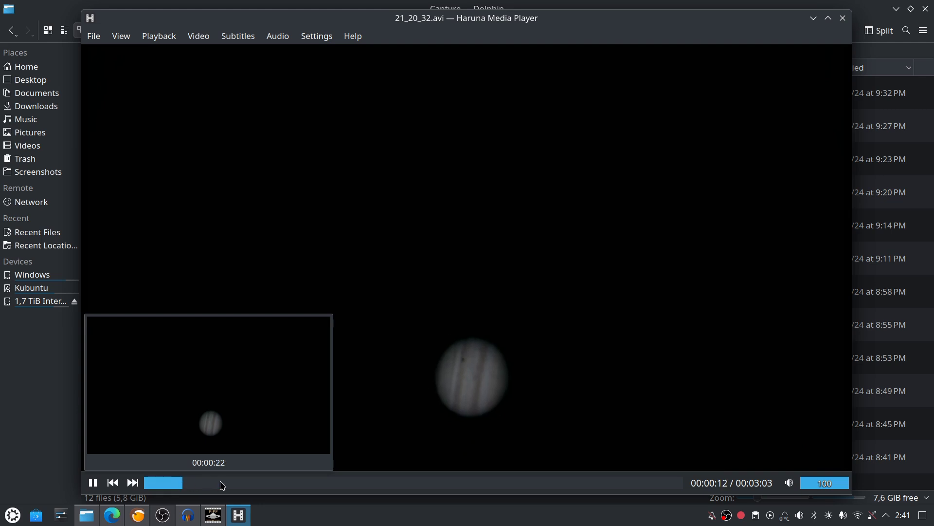
# Skim the 21_20_32.avi Jupiter recording in Haruna, jumping ahead to near the end
pyautogui.click(232, 482)
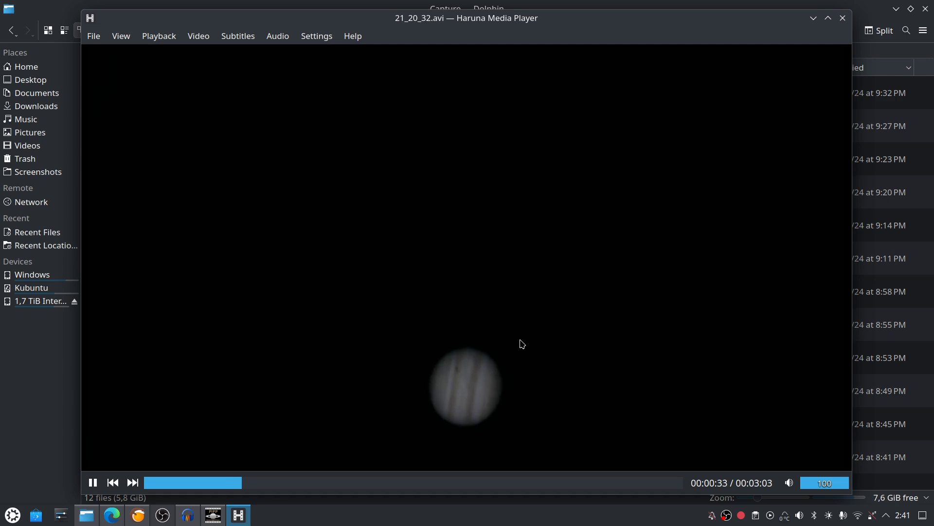
pyautogui.click(333, 493)
pyautogui.click(462, 484)
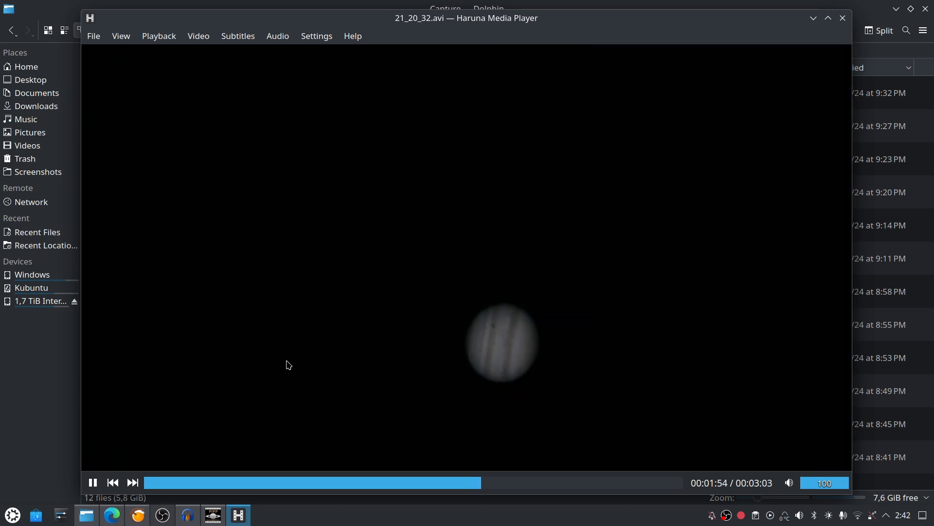
pyautogui.click(542, 483)
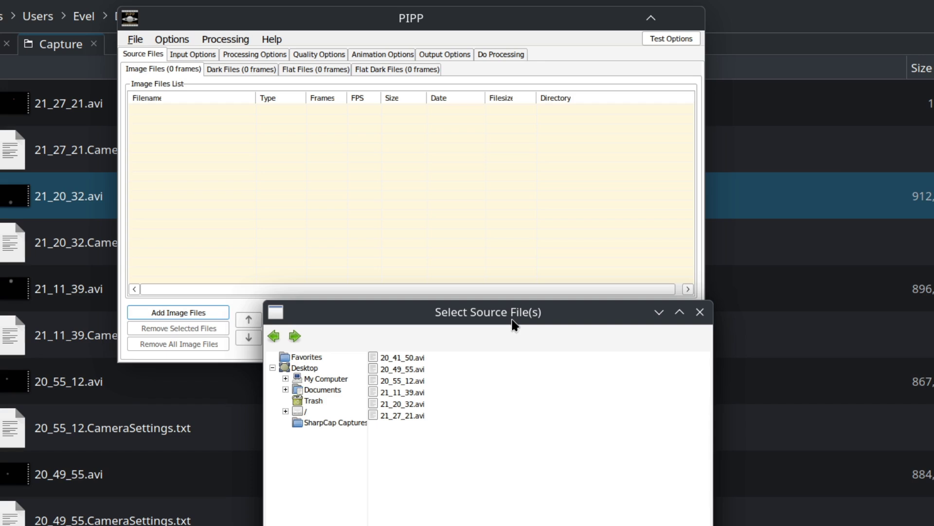
# Load 21_20_32.avi (5500 frames) as PIPP's source video and show the Input Options
pyautogui.moveTo(514, 323); pyautogui.dragTo(438, 111)
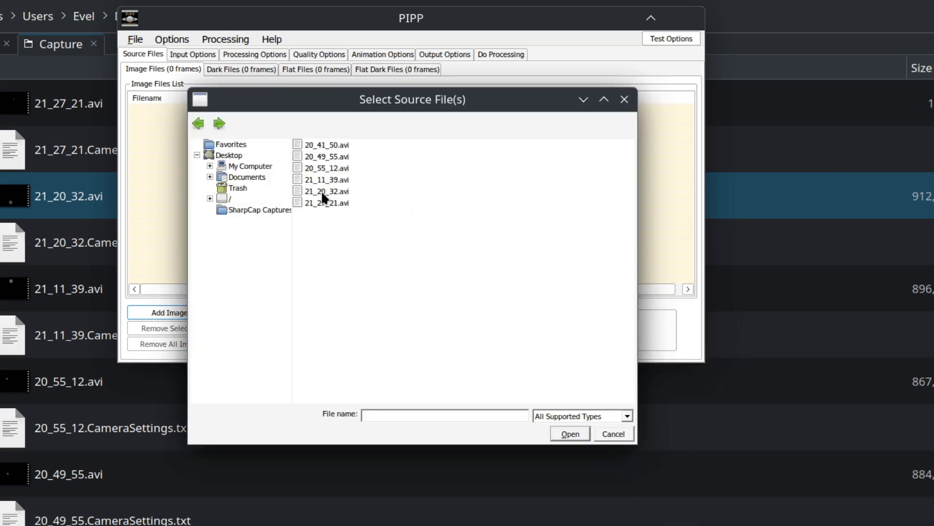
pyautogui.doubleClick(322, 191)
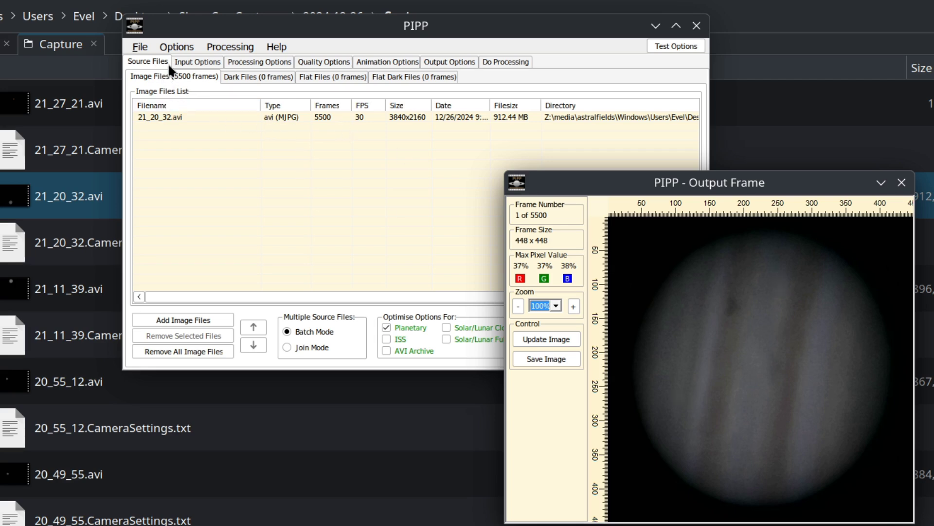
pyautogui.click(189, 59)
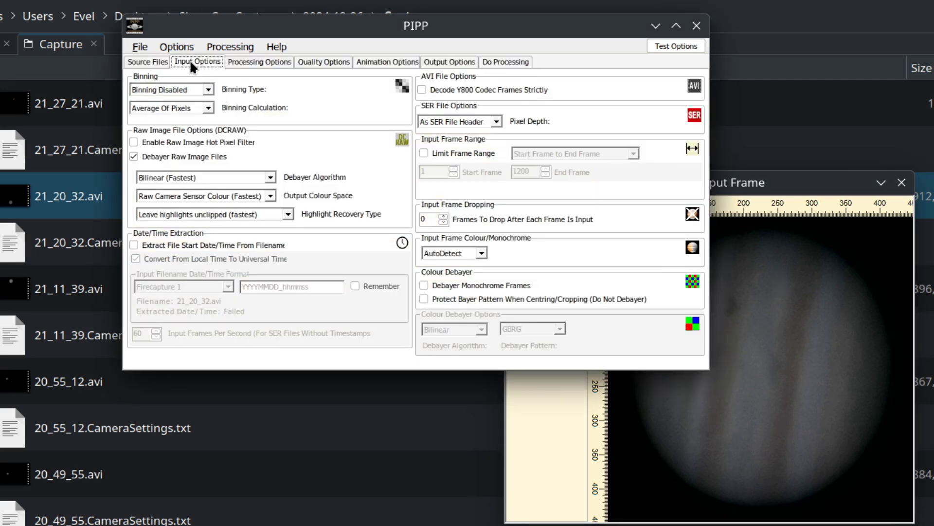
# Uncheck 'Debayer Raw Image Files' and recheck the source file list
pyautogui.click(132, 155)
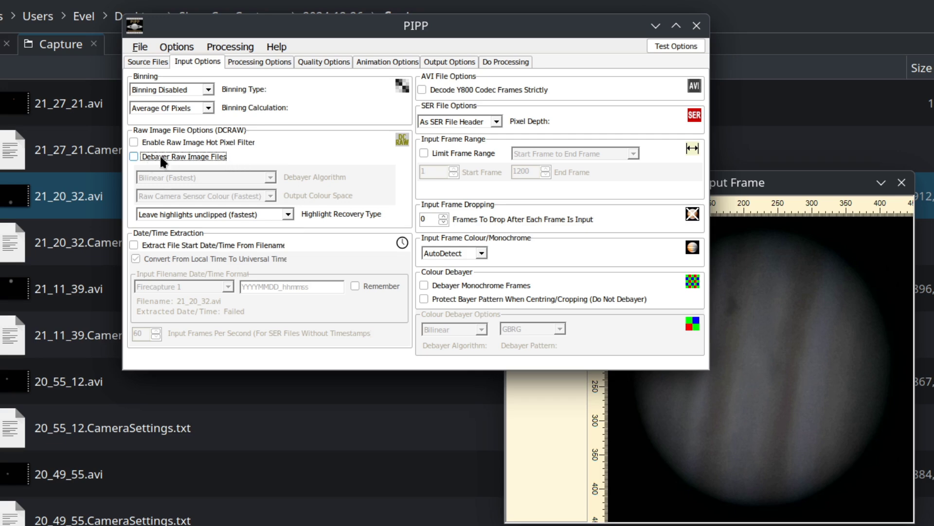
pyautogui.click(148, 61)
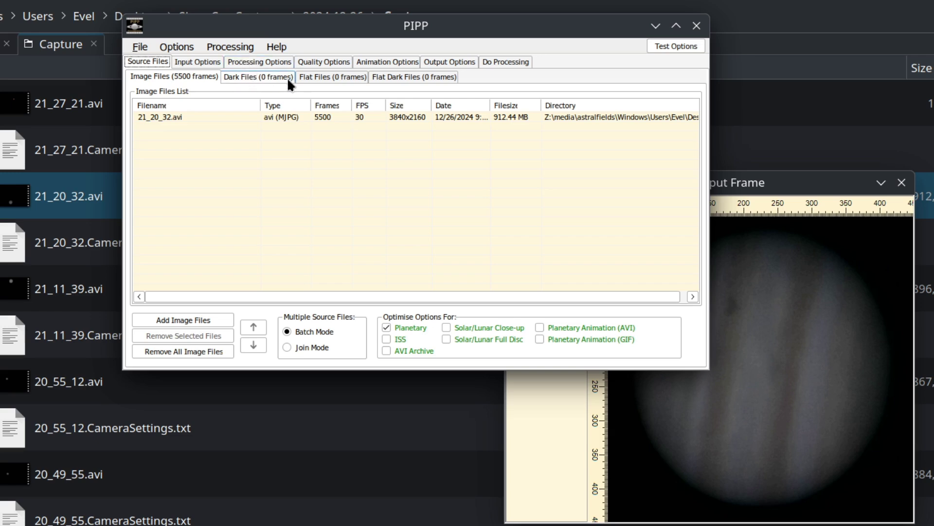
pyautogui.click(256, 62)
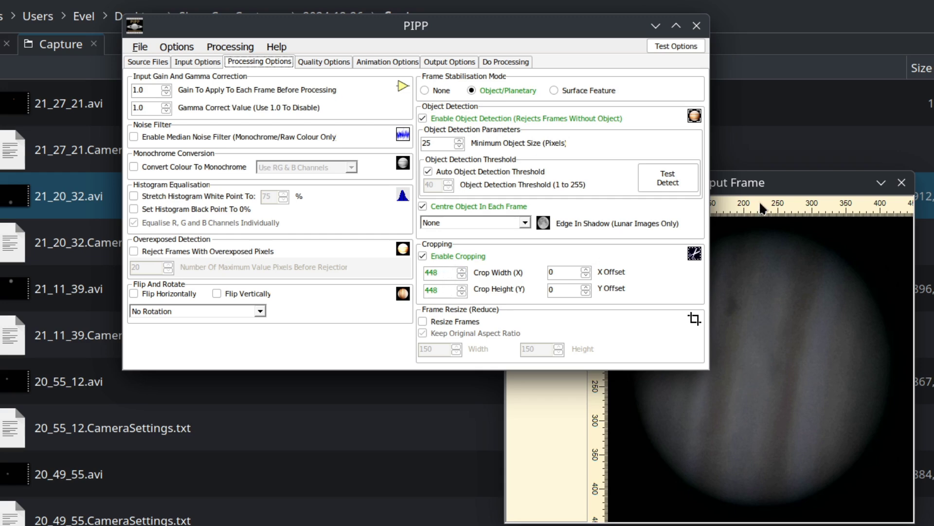
# Set the PIPP crop width and crop height to 600 pixels each
pyautogui.moveTo(764, 188); pyautogui.dragTo(770, 191)
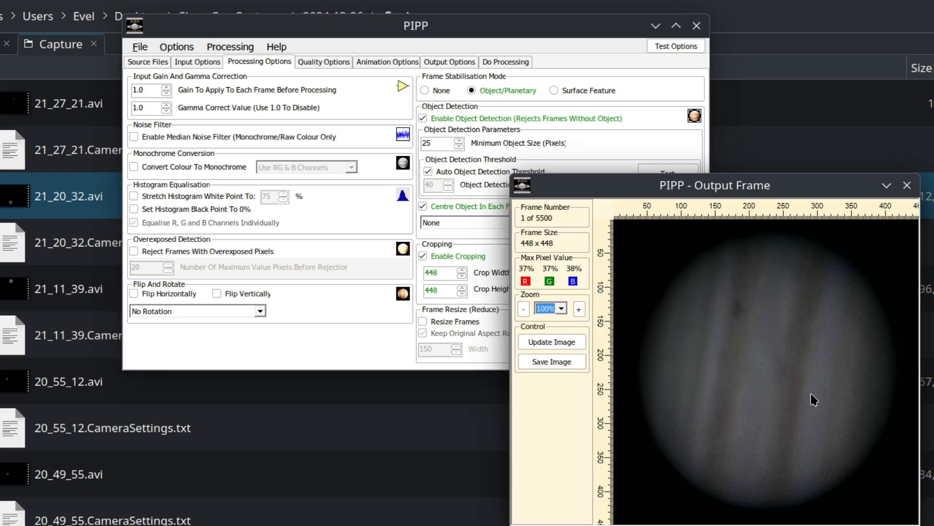
pyautogui.click(494, 48)
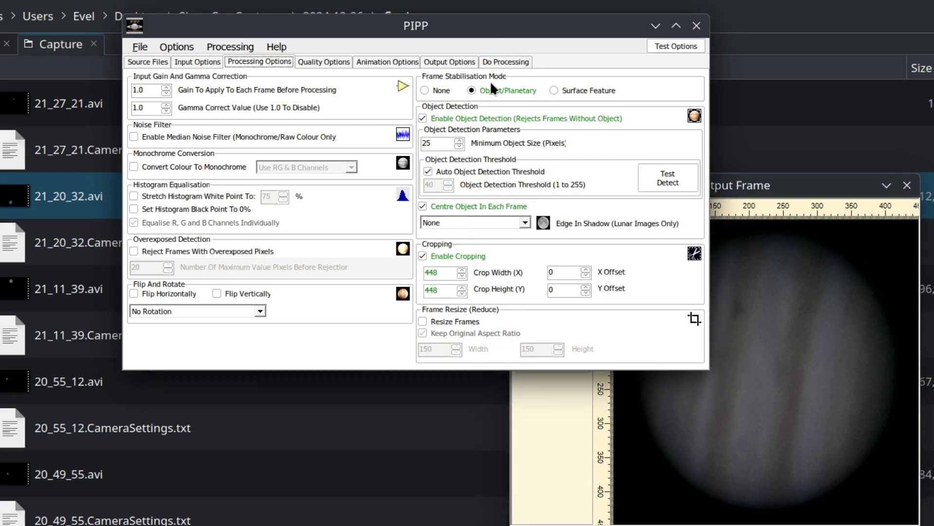
pyautogui.press('BackSpace')
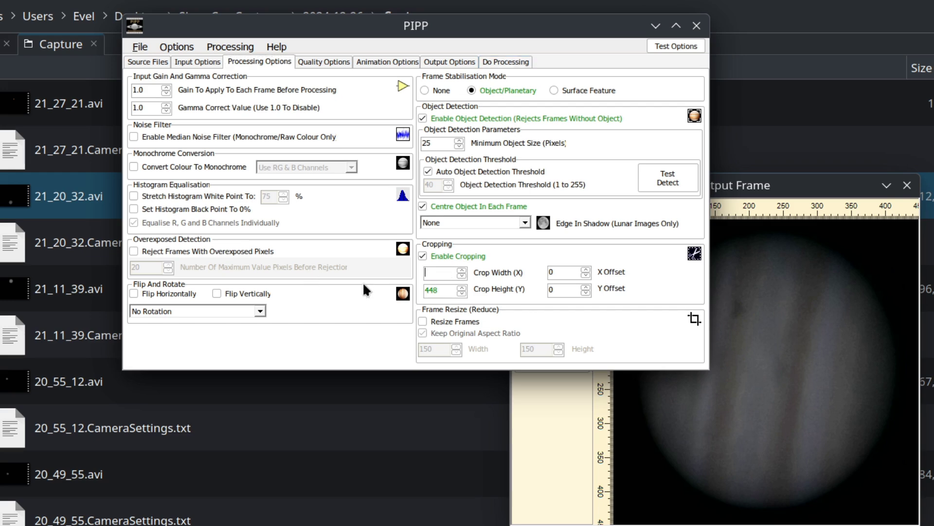
pyautogui.write('600')
pyautogui.doubleClick(440, 290)
pyautogui.write('600')
# Test object detection, which finds the planet at threshold 14
pyautogui.click(670, 182)
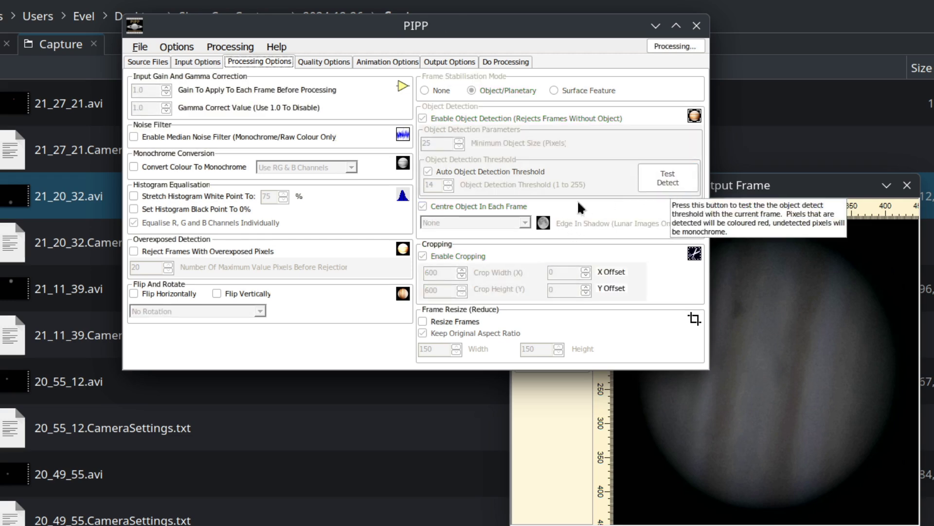
pyautogui.moveTo(805, 197); pyautogui.dragTo(827, 225)
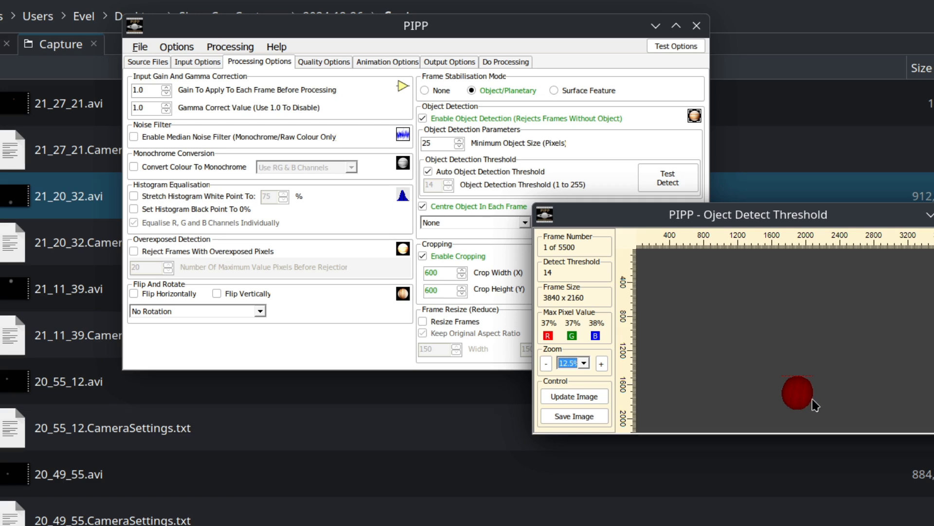
pyautogui.click(506, 37)
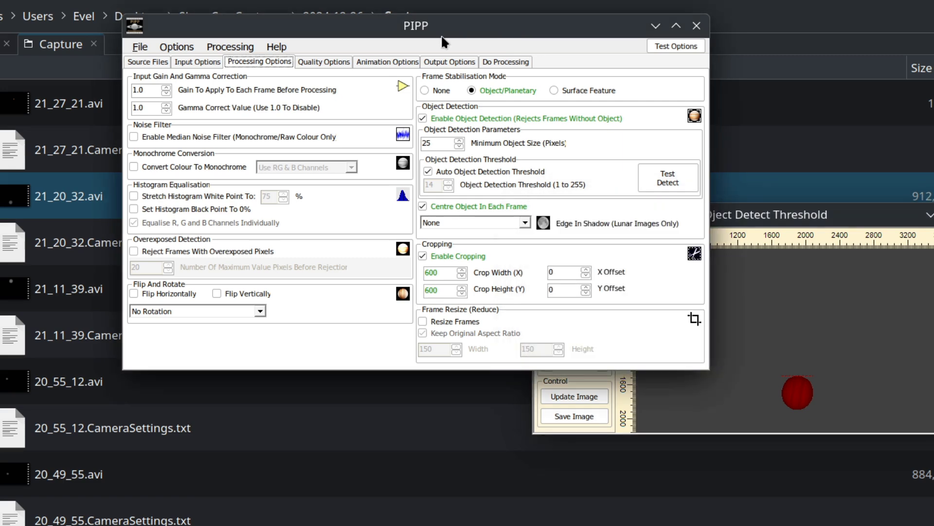
# Review the Quality, Animation and Output Options, then view the completed Do Processing log
pyautogui.click(317, 60)
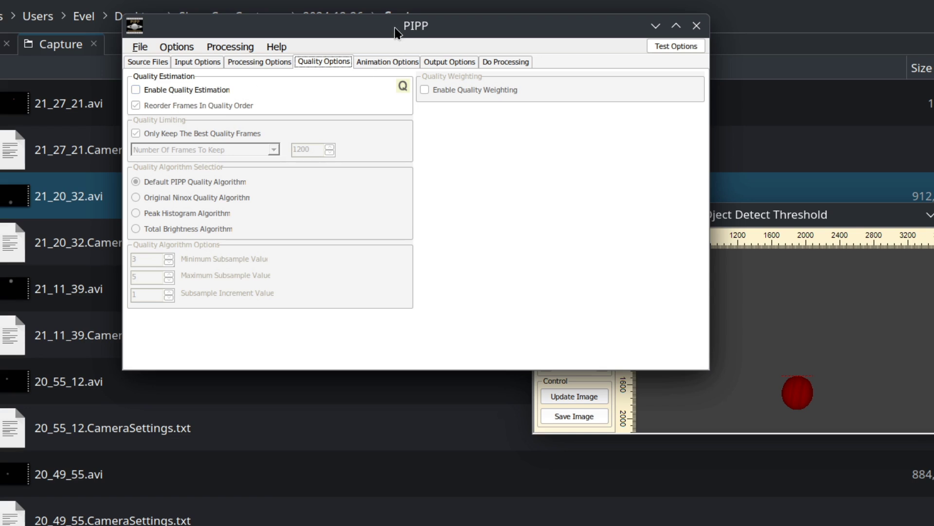
pyautogui.click(382, 63)
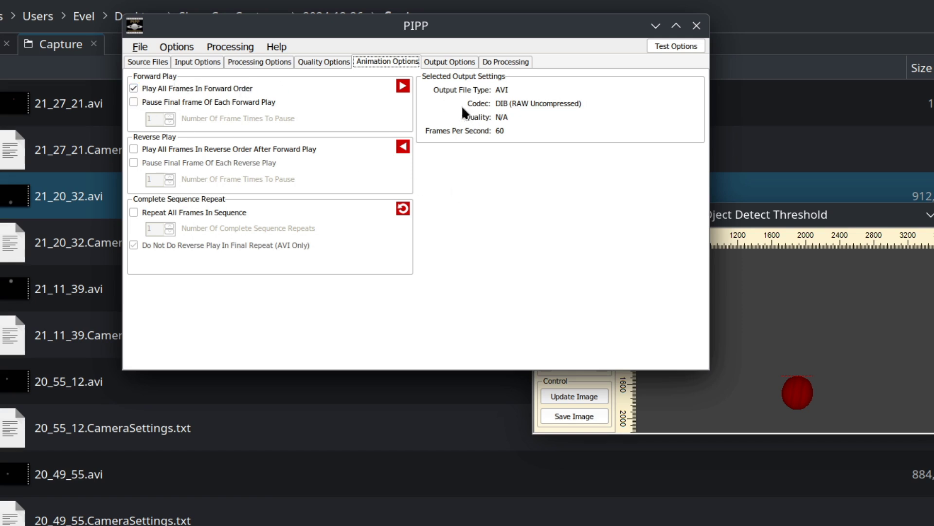
pyautogui.click(458, 63)
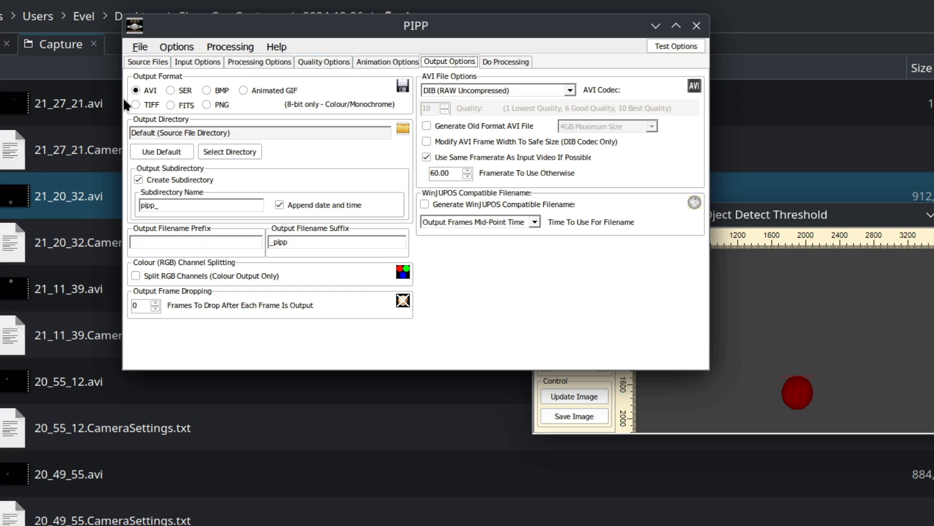
pyautogui.click(506, 62)
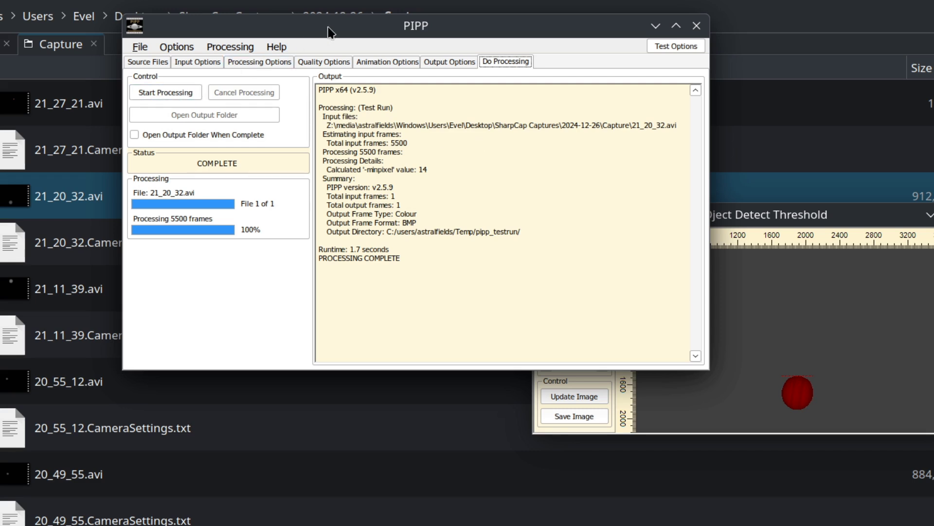
pyautogui.moveTo(325, 28); pyautogui.dragTo(330, 31)
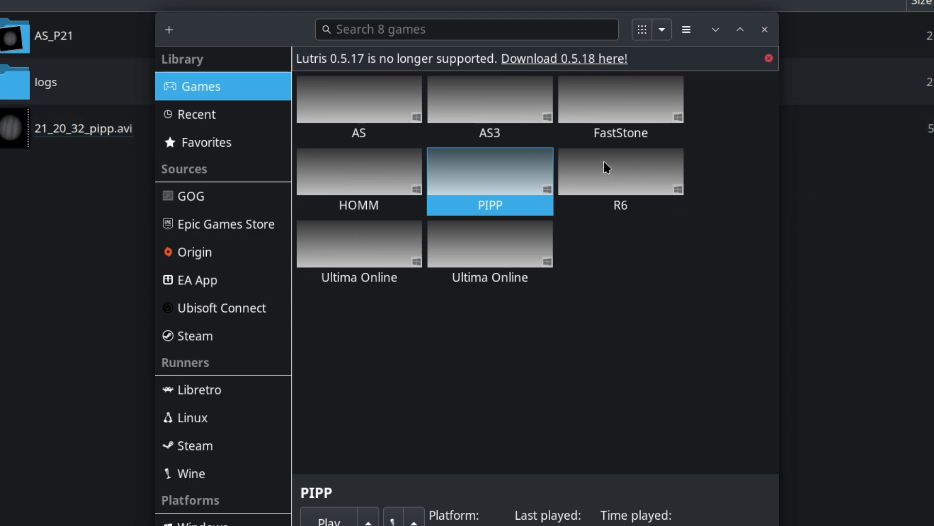
# Launch AutoStakkert and open 21_20_32_pipp.avi from the pipp_20241227_015638 folder
pyautogui.doubleClick(499, 112)
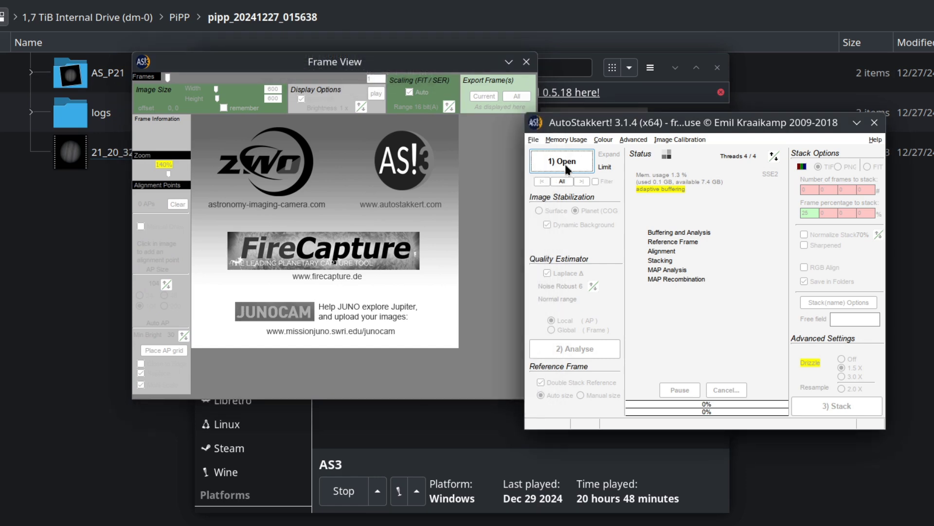
pyautogui.click(584, 141)
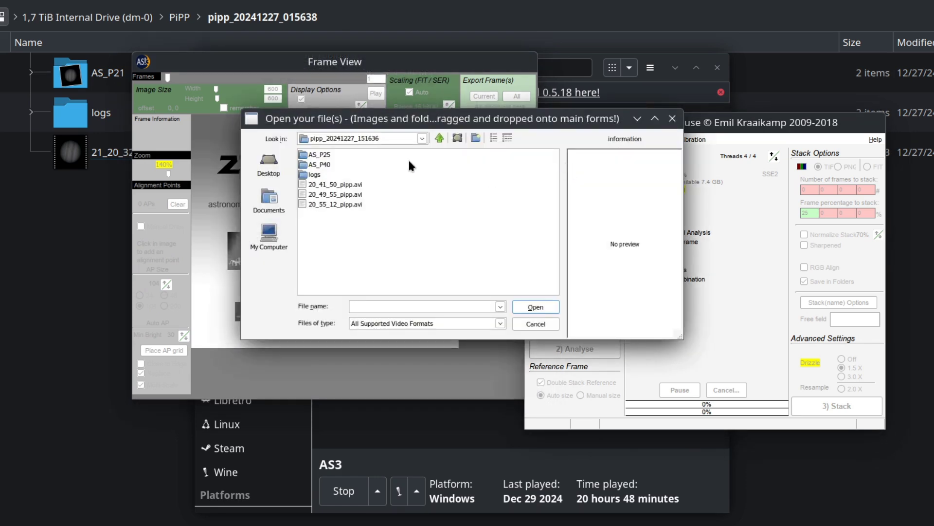
pyautogui.click(441, 138)
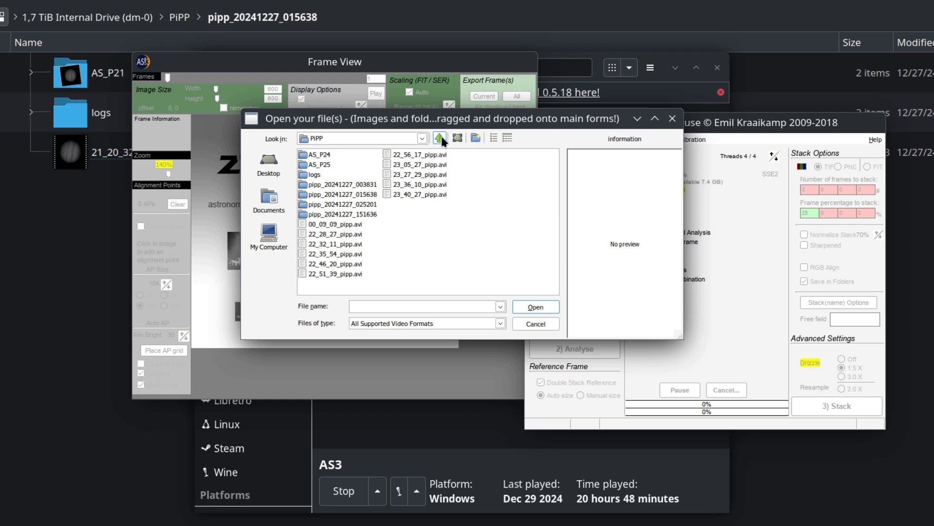
pyautogui.doubleClick(361, 204)
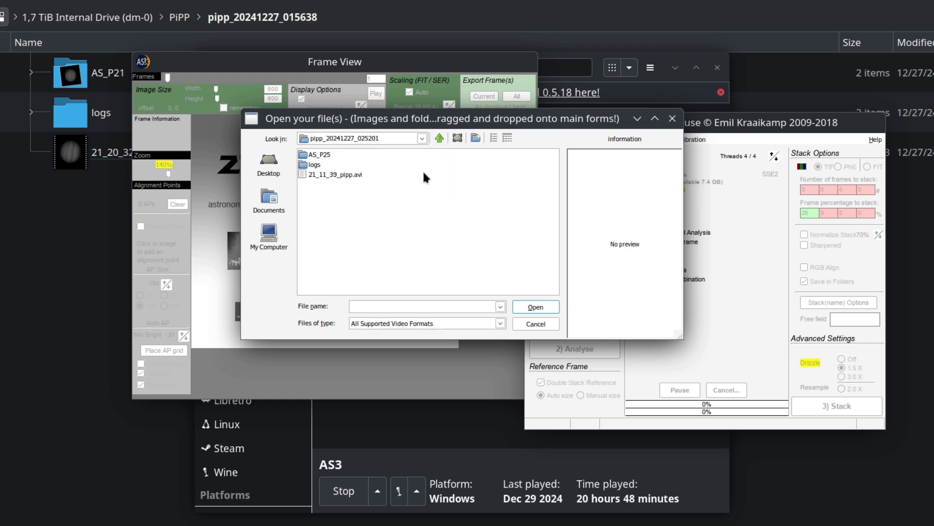
pyautogui.click(441, 138)
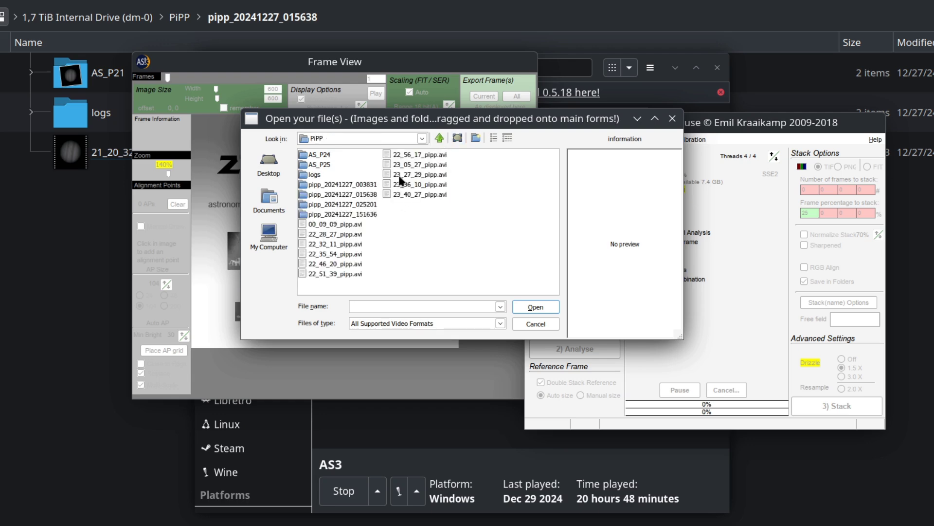
pyautogui.doubleClick(343, 197)
pyautogui.click(333, 176)
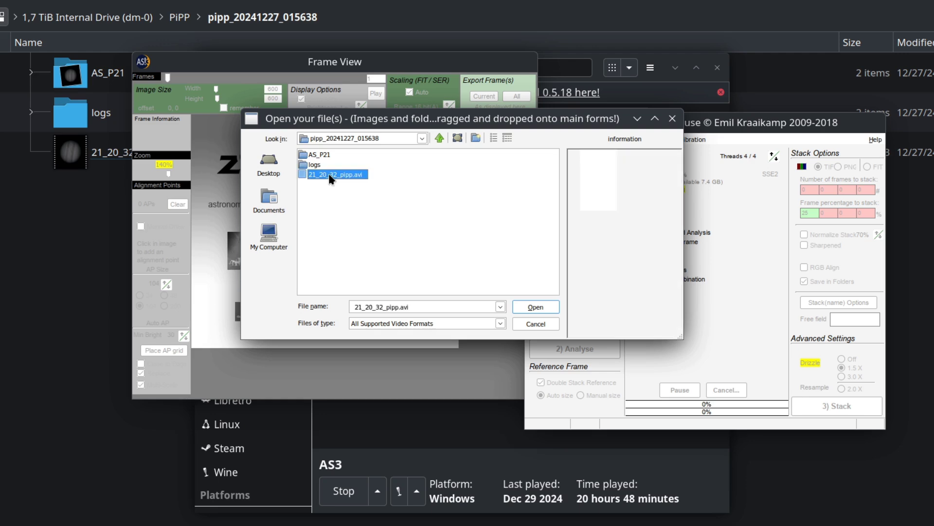
pyautogui.doubleClick(328, 174)
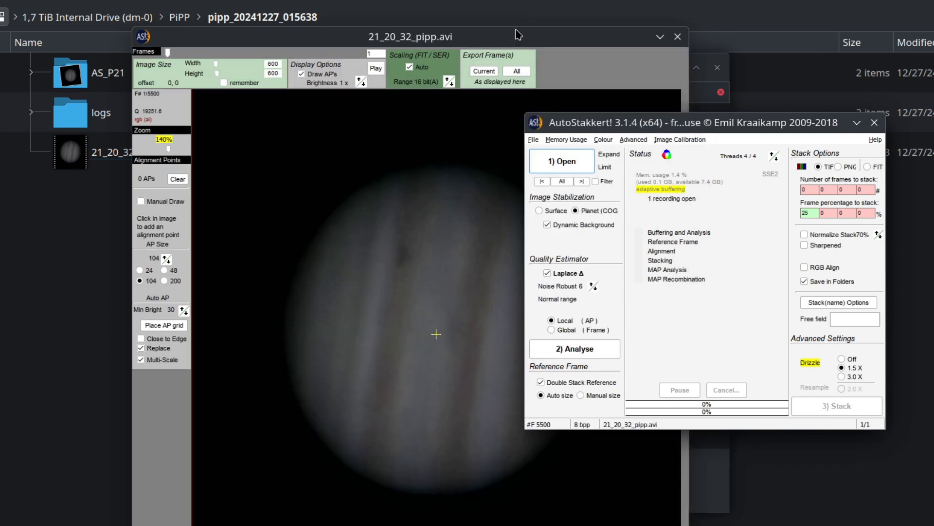
pyautogui.moveTo(488, 31); pyautogui.dragTo(389, 10)
# Analyse the 5500 frames, then browse the quality-sorted frames up to about frame 1321
pyautogui.moveTo(675, 122); pyautogui.dragTo(684, 122)
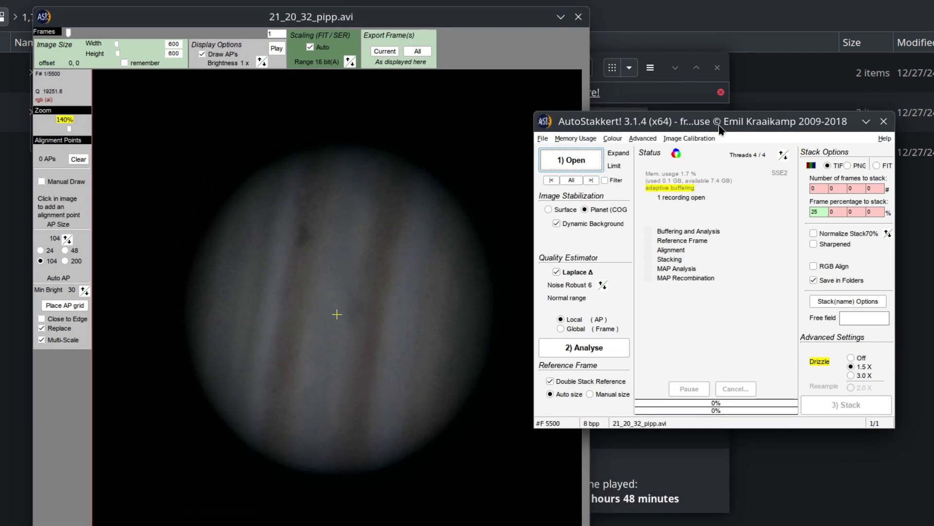
pyautogui.click(582, 349)
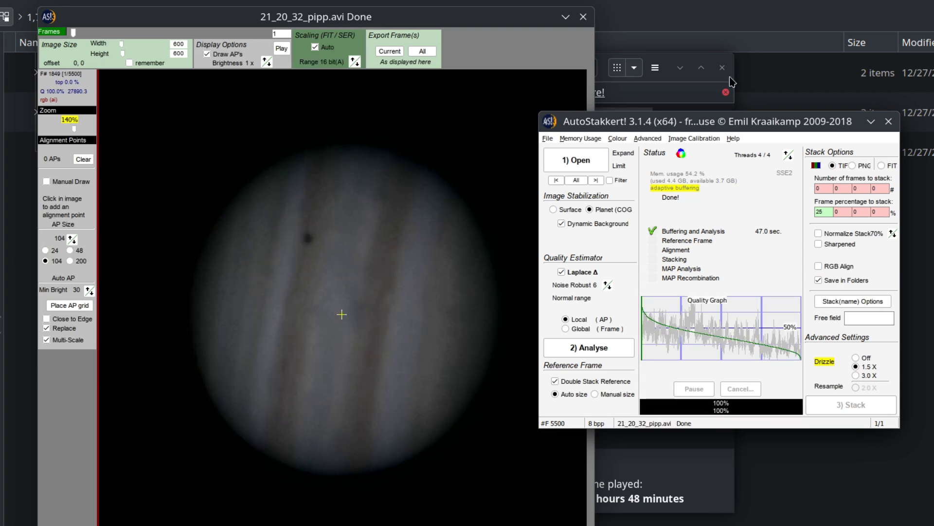
pyautogui.click(73, 32)
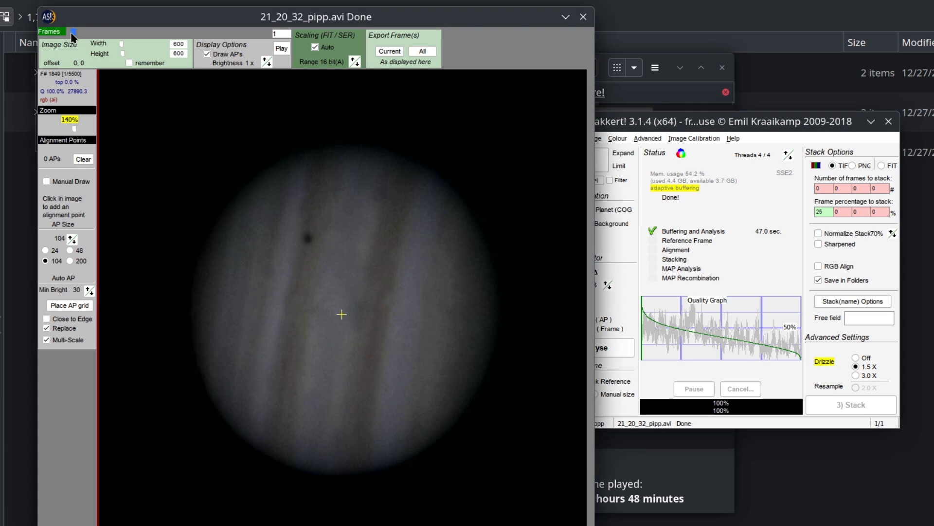
pyautogui.moveTo(70, 35); pyautogui.dragTo(108, 33)
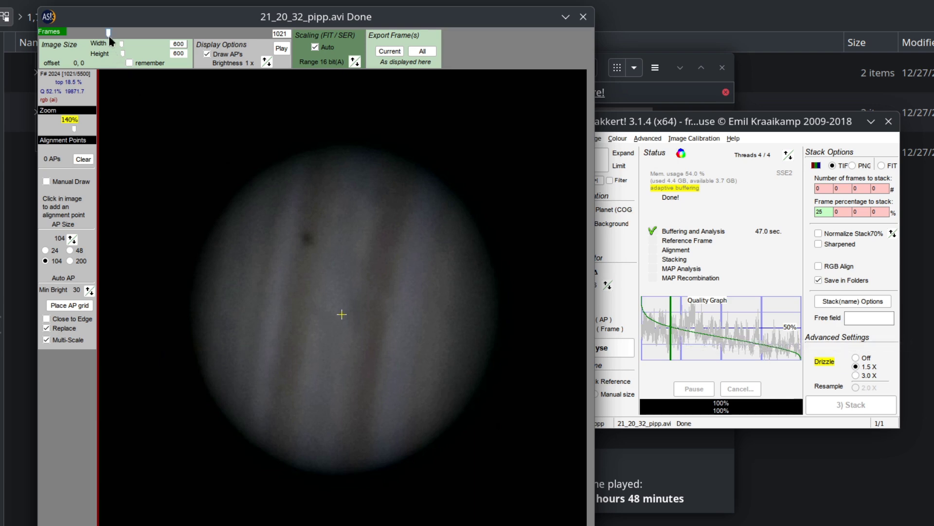
pyautogui.moveTo(109, 32); pyautogui.dragTo(118, 33)
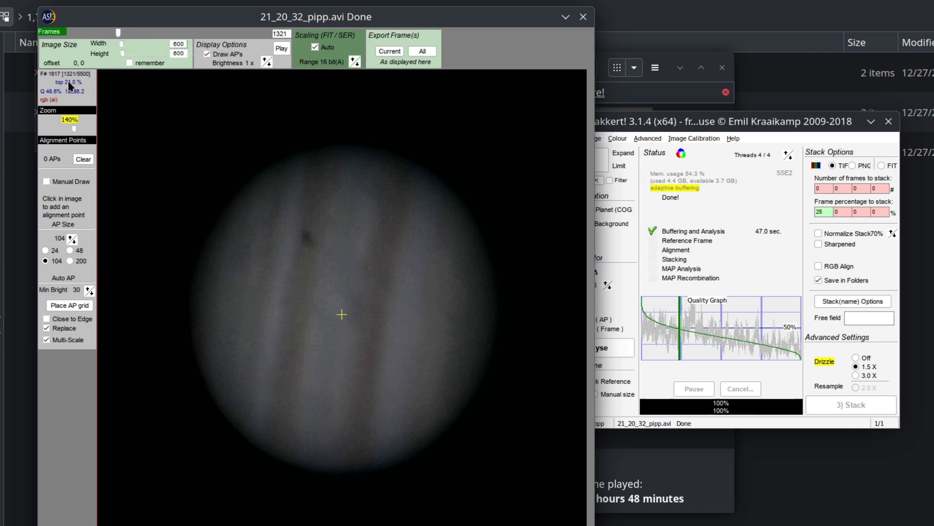
pyautogui.click(676, 128)
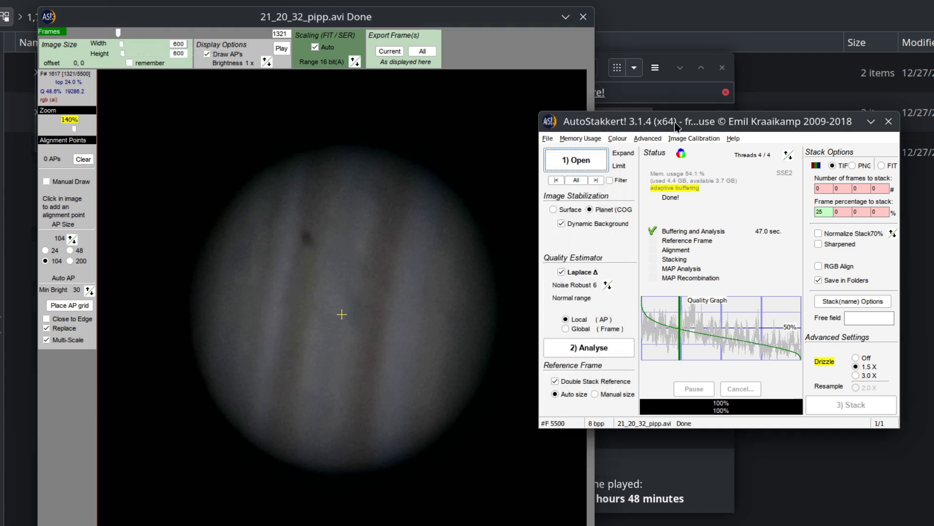
# Set Drizzle to Off, with the stack keeping the best 25% of frames as TIF
pyautogui.click(831, 212)
pyautogui.click(864, 359)
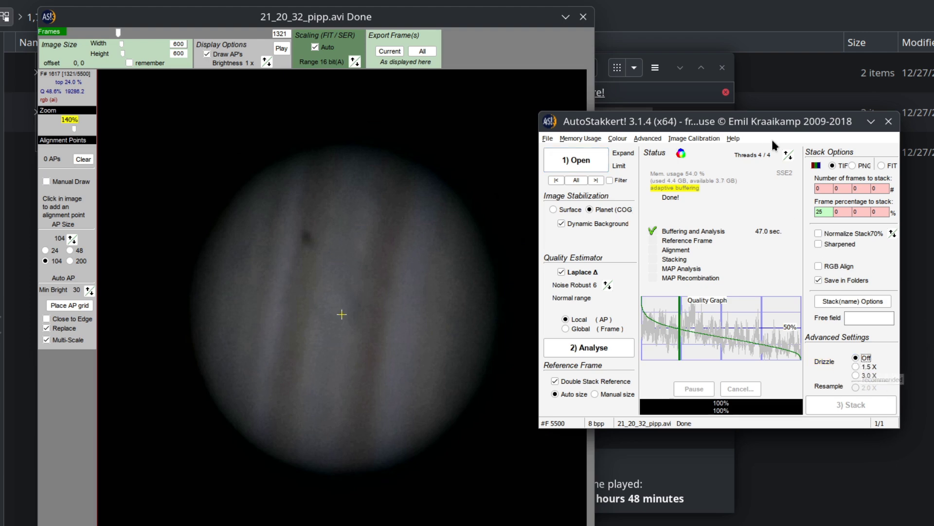
pyautogui.moveTo(727, 129); pyautogui.dragTo(737, 128)
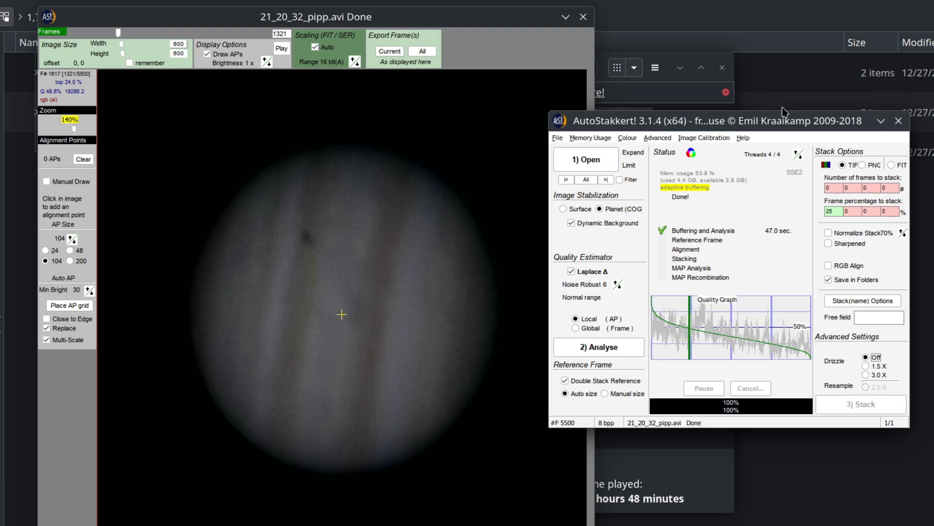
pyautogui.click(339, 28)
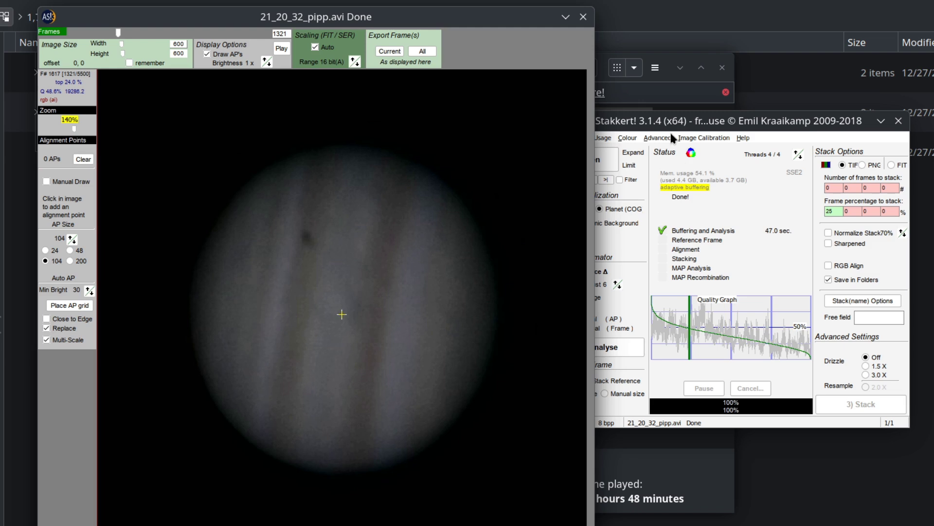
pyautogui.moveTo(672, 120); pyautogui.dragTo(699, 118)
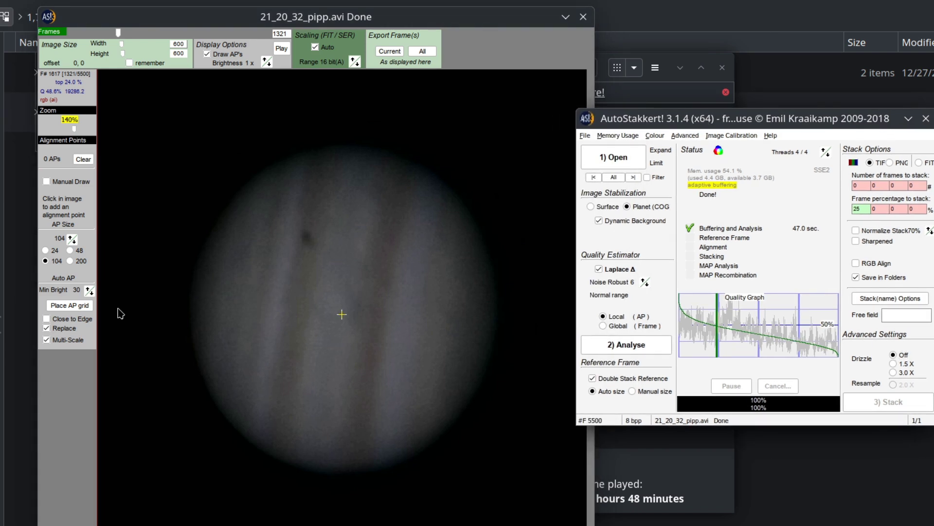
# Place an AP grid of 43 size-104 alignment points over the Jupiter disc
pyautogui.click(69, 307)
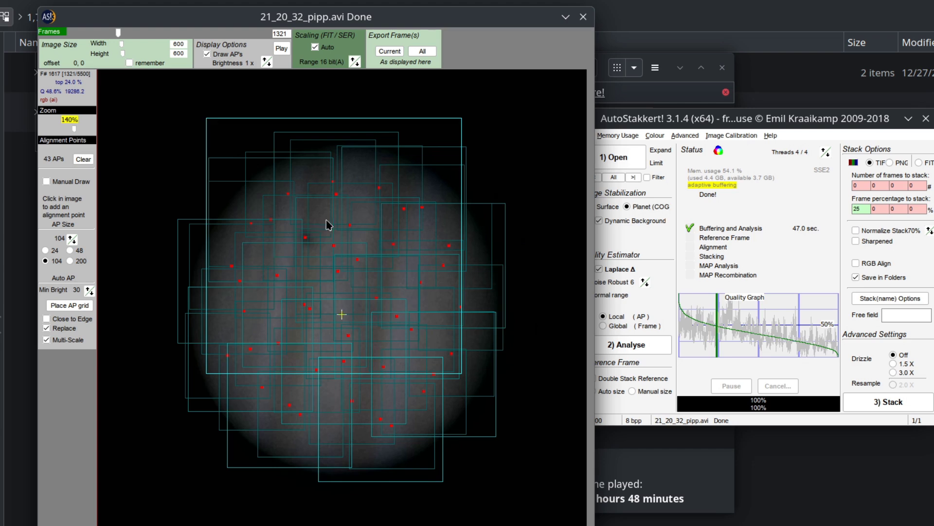
pyautogui.moveTo(696, 123); pyautogui.dragTo(715, 123)
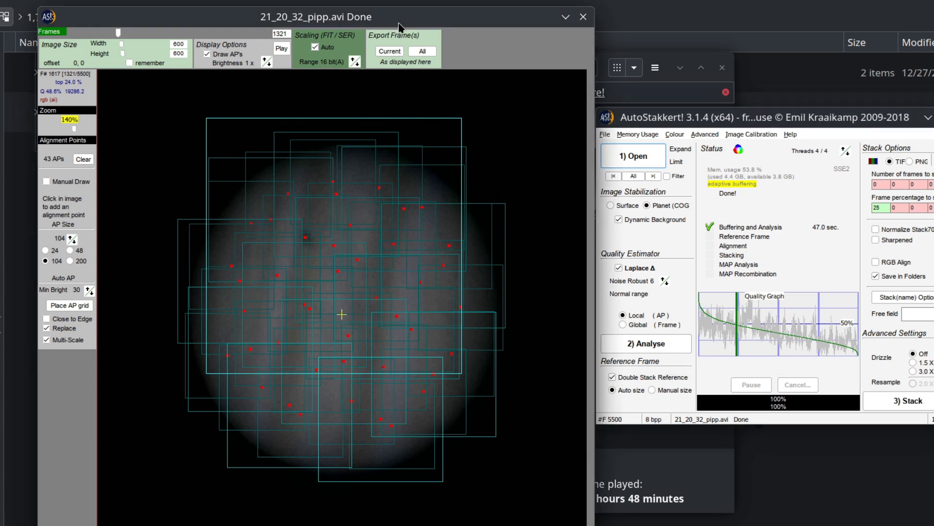
# Trim the frame percentage's last digit and stack the best frames into 21_20_32_pipp_lapl6
pyautogui.moveTo(389, 27); pyautogui.dragTo(395, 24)
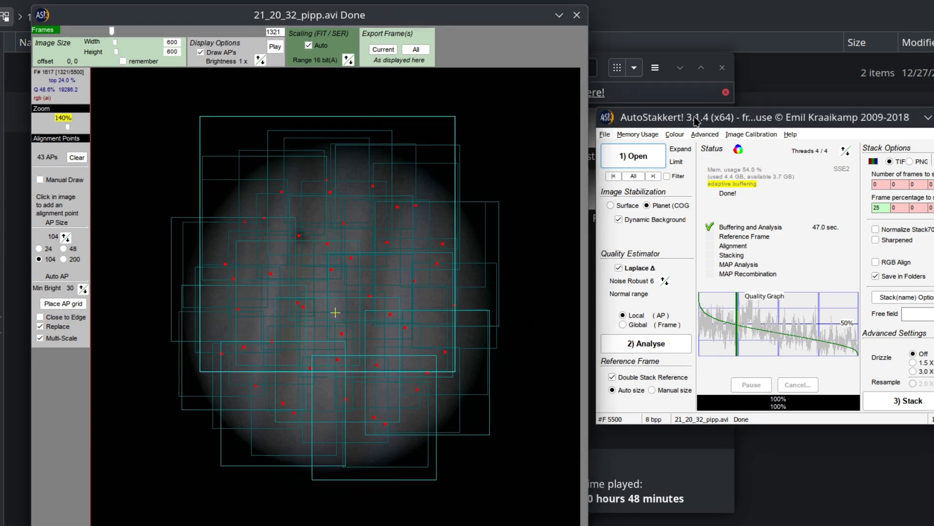
pyautogui.click(722, 121)
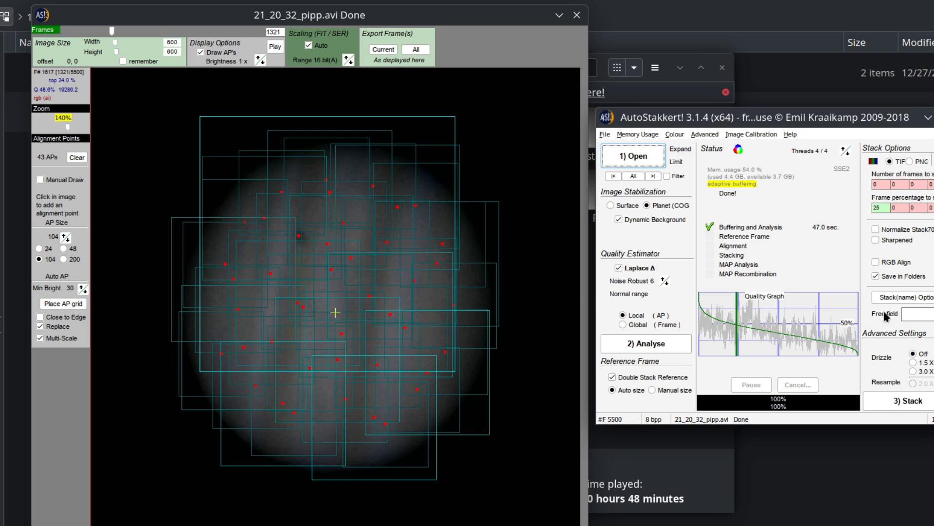
pyautogui.click(881, 208)
pyautogui.press('BackSpace')
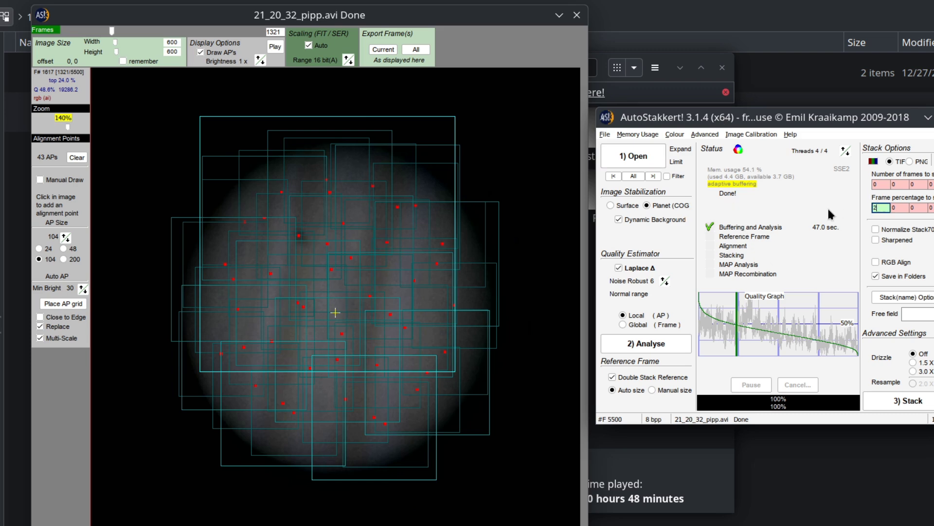
pyautogui.click(917, 402)
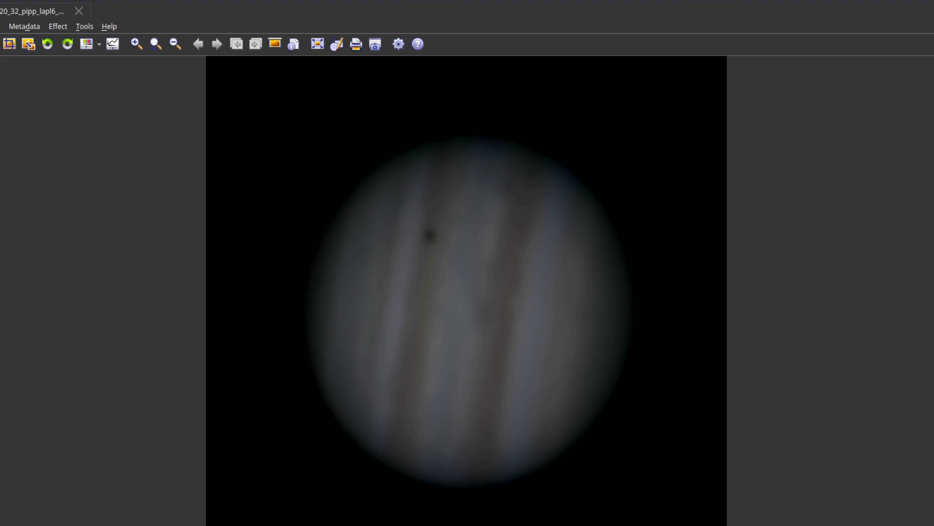
# Close the AutoStakkert AVI frame viewer and dismiss its remaining windows
pyautogui.hotkey('alt', 'Tab')
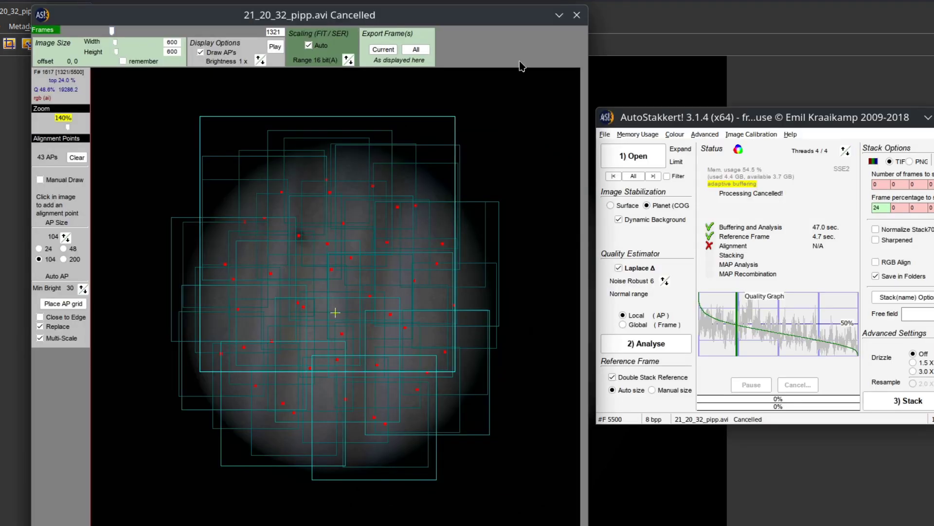
pyautogui.click(576, 16)
pyautogui.click(296, 459)
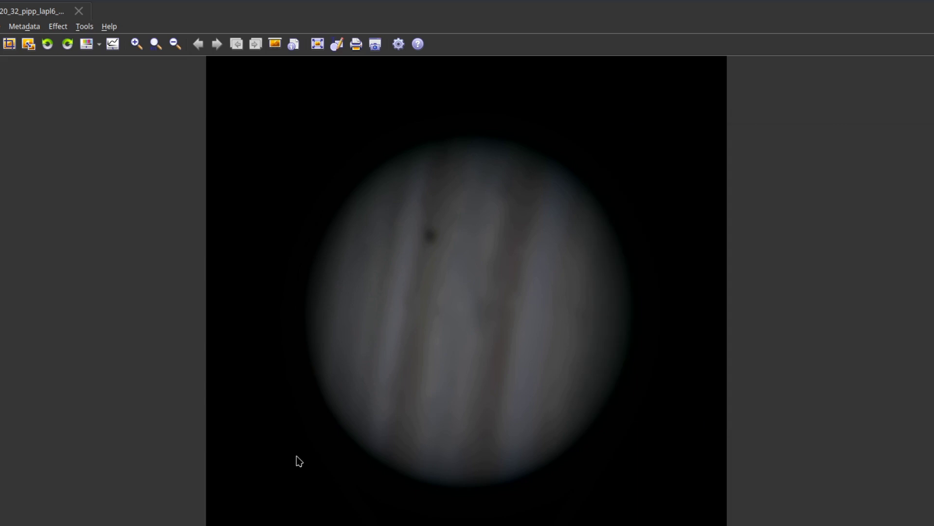
# Launch RegiStax 6 from Lutris and drop the stacked 21_20_32_pipp_lapl6_ap9.tif into it
pyautogui.hotkey('alt', 'Tab')
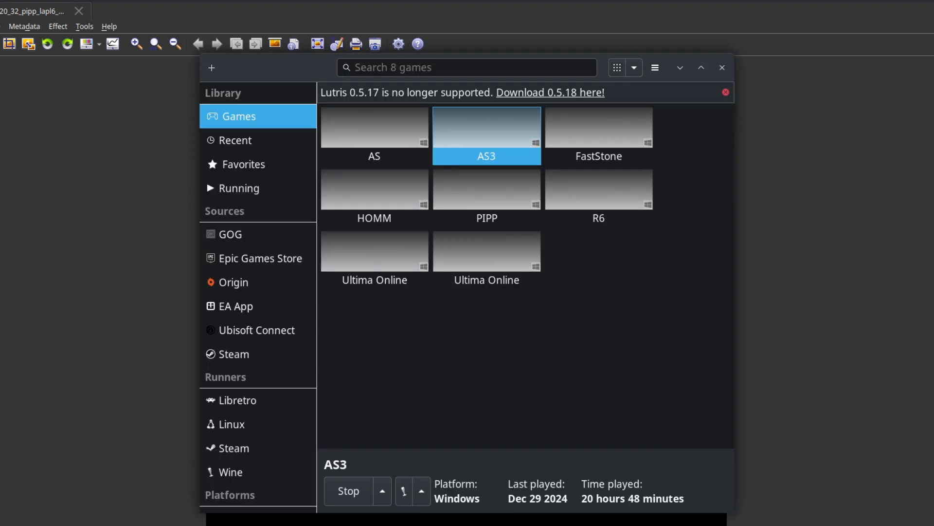
pyautogui.click(609, 194)
pyautogui.doubleClick(608, 194)
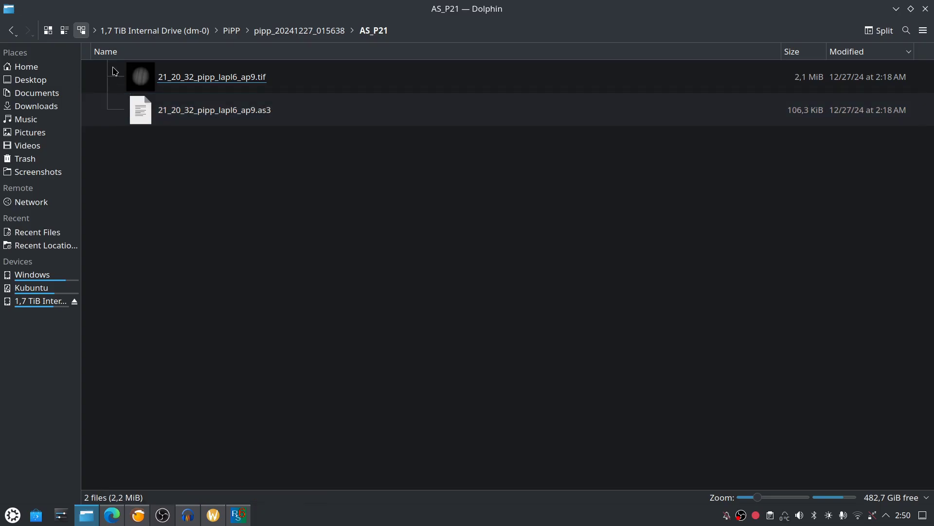
pyautogui.moveTo(135, 74); pyautogui.dragTo(393, 246)
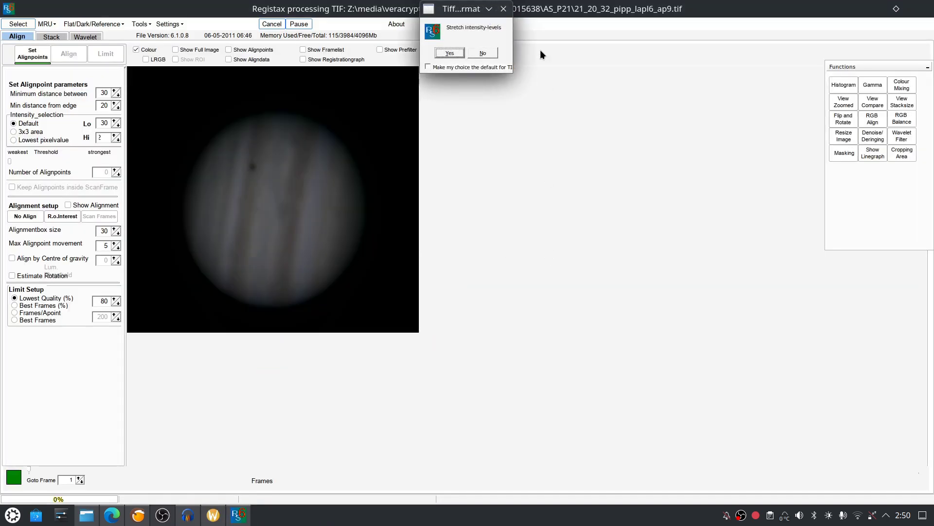
# Decline intensity-level stretching so the stacked TIF loads unstretched
pyautogui.click(489, 50)
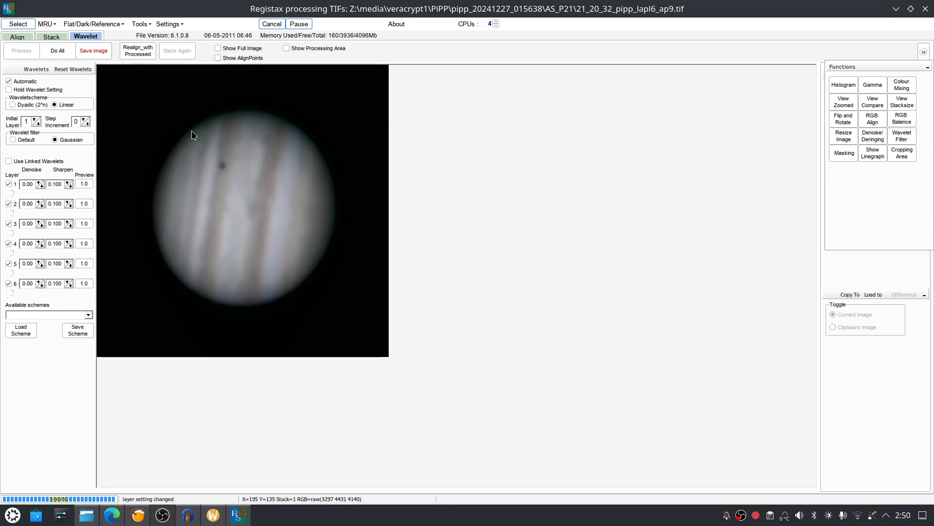
# Enable linked wavelets and full-image view, raising layer 1 to 90.2 and layer 2 to 58.9
pyautogui.doubleClick(48, 161)
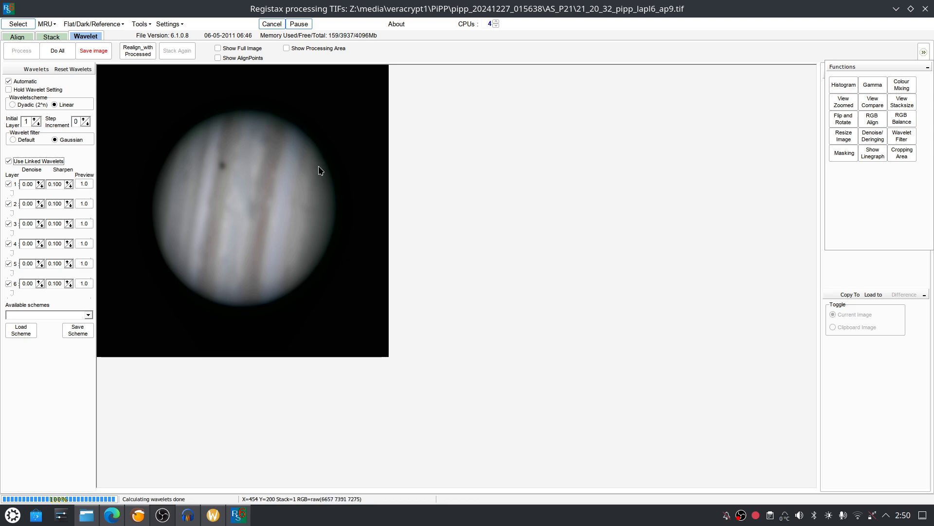
pyautogui.click(260, 51)
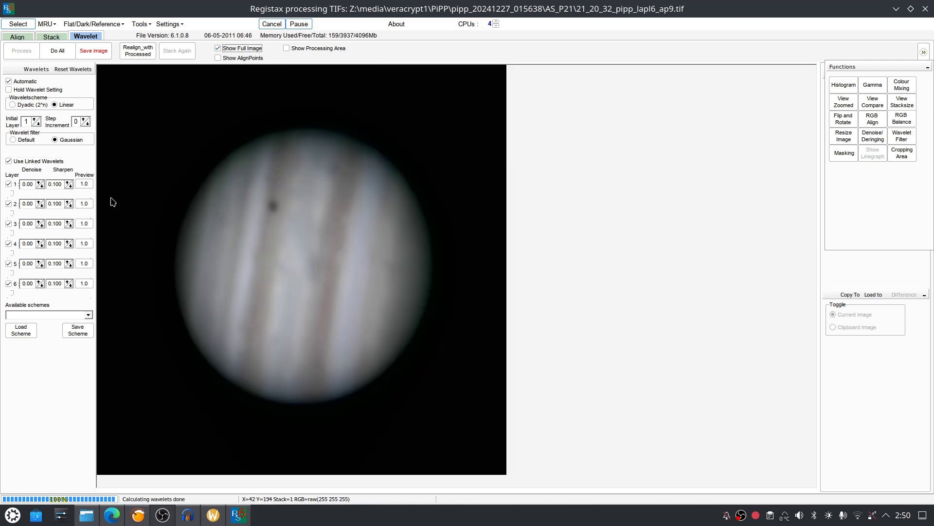
pyautogui.moveTo(13, 197); pyautogui.dragTo(84, 196)
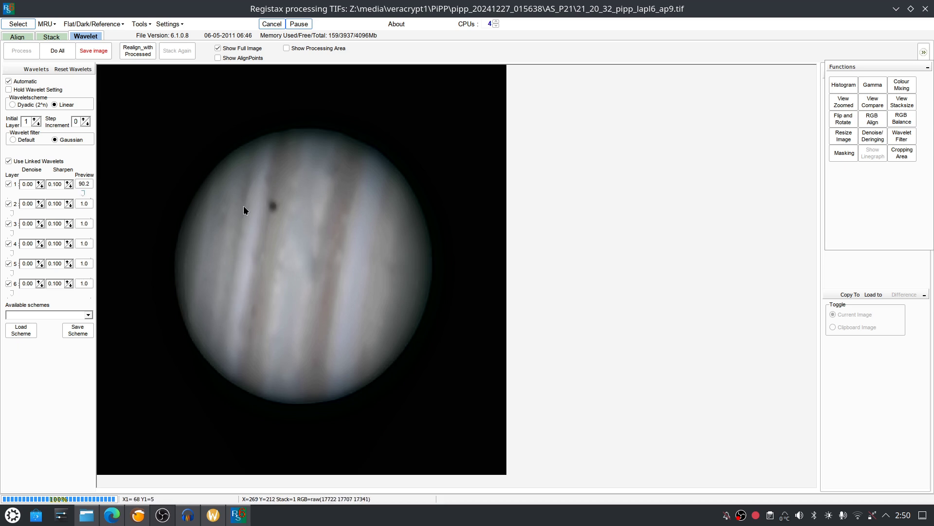
pyautogui.moveTo(14, 214); pyautogui.dragTo(50, 217)
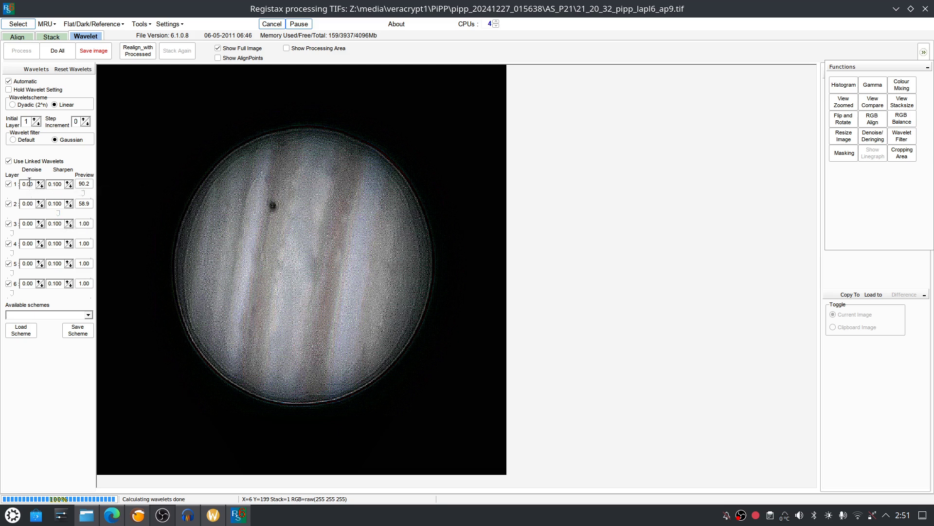
# Set the denoise of wavelet layers 1 and 2 to 0.3
pyautogui.moveTo(26, 183); pyautogui.dragTo(38, 181)
pyautogui.write('3')
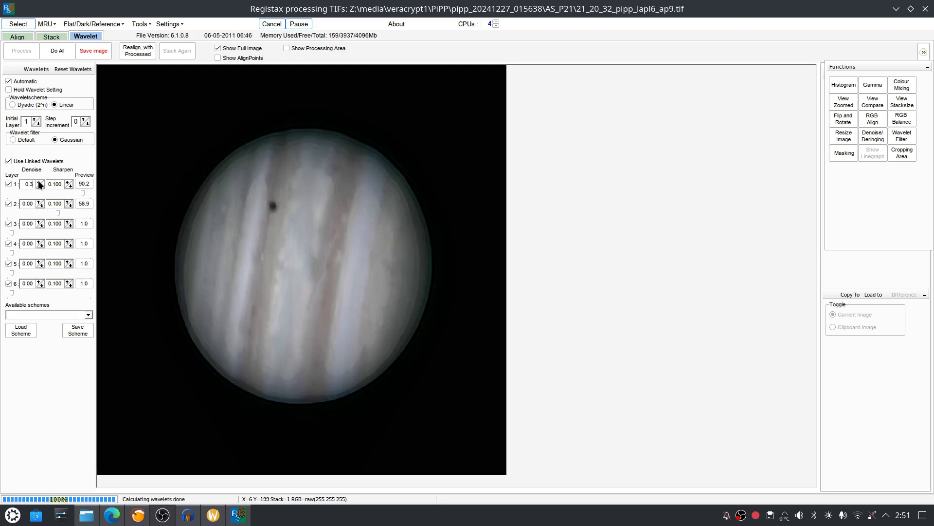
pyautogui.moveTo(26, 204); pyautogui.dragTo(33, 204)
pyautogui.write('3')
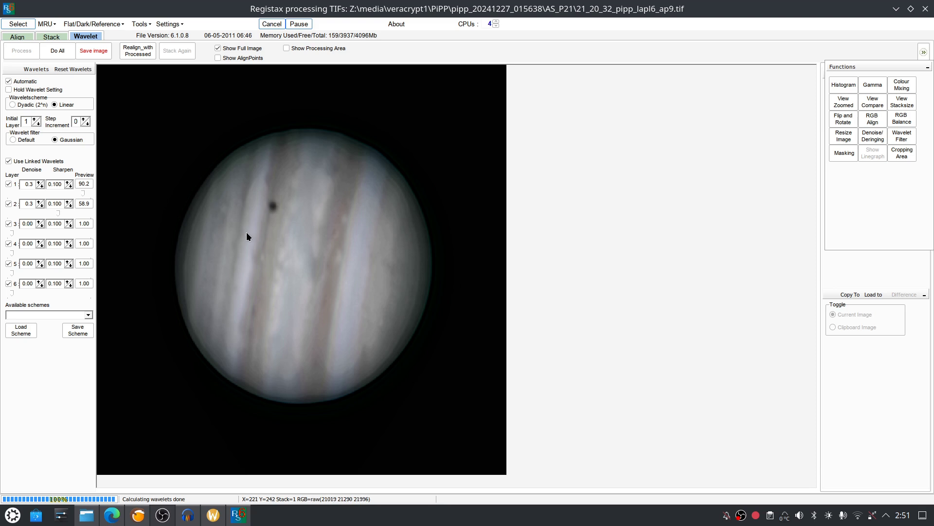
# Try the Jupiter4 wavelet scheme, then load the Jupiter3 scheme instead
pyautogui.click(24, 332)
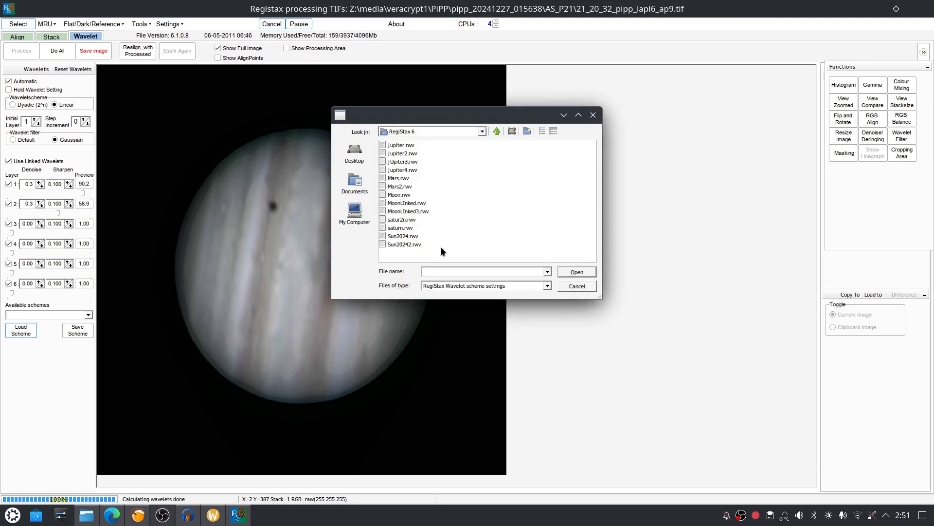
pyautogui.doubleClick(407, 170)
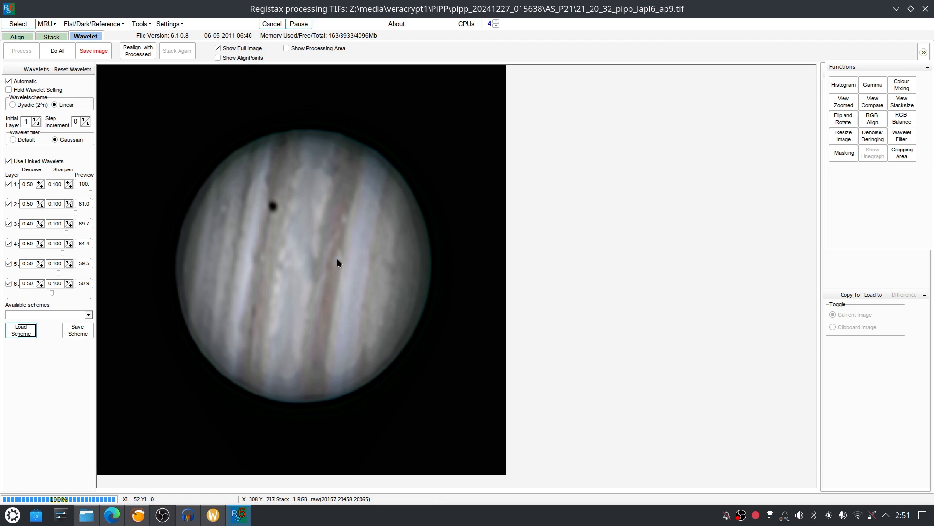
pyautogui.click(20, 333)
pyautogui.click(577, 286)
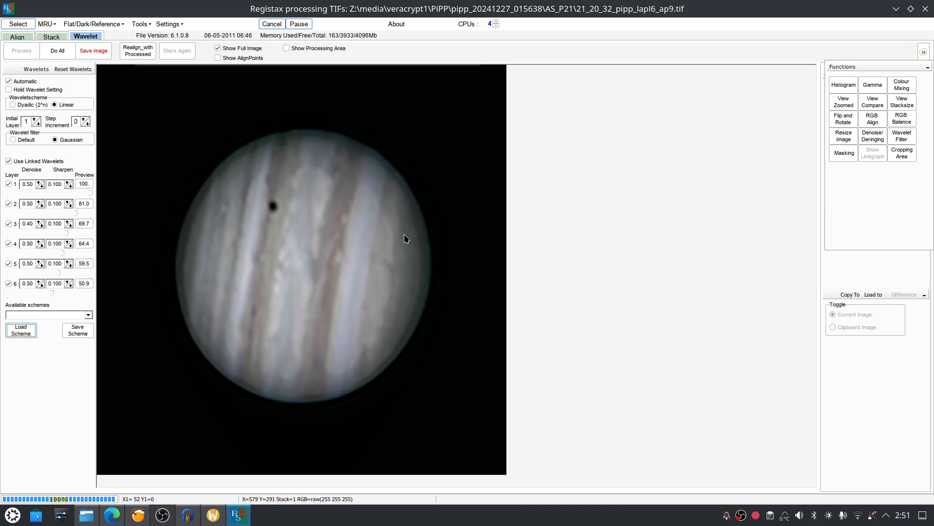
pyautogui.click(29, 332)
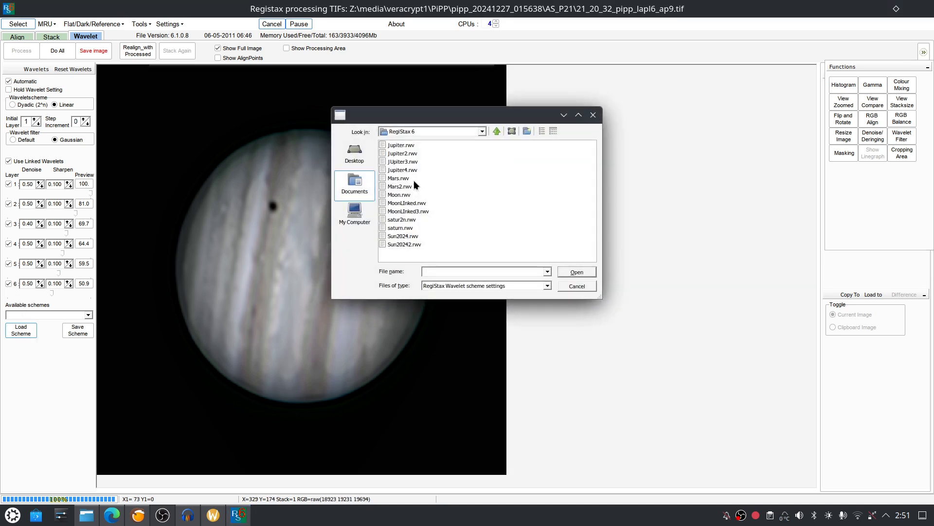
pyautogui.doubleClick(412, 164)
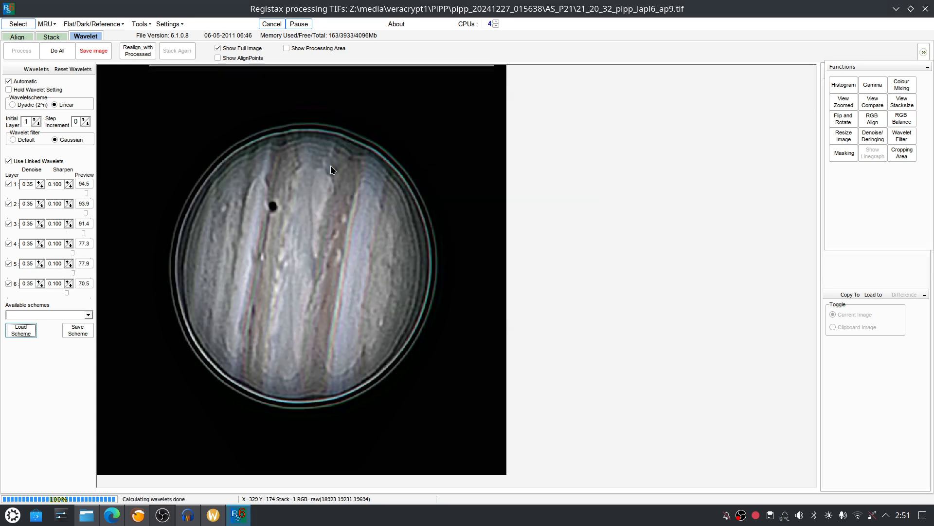
# Replace it with the Jupiter4 scheme (layers 100 to 50.9) and select layer 1's denoise field
pyautogui.click(21, 331)
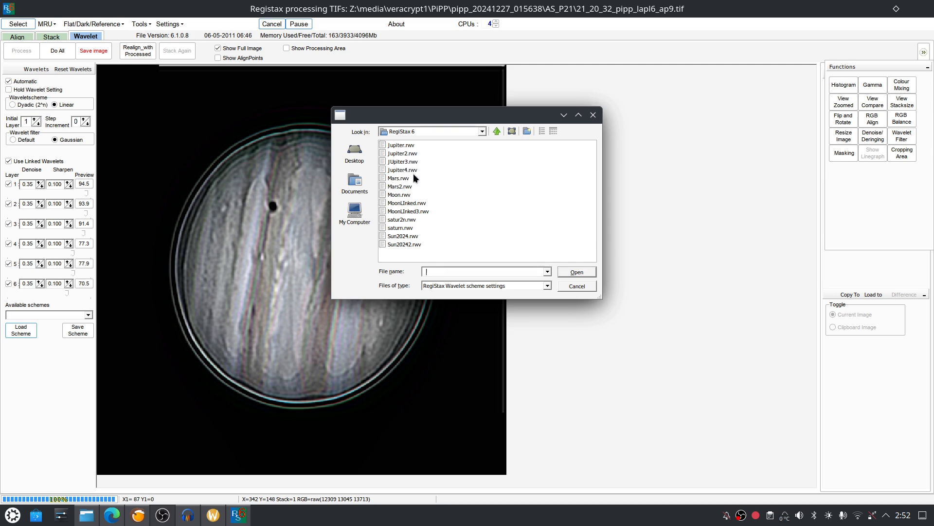
pyautogui.doubleClick(418, 170)
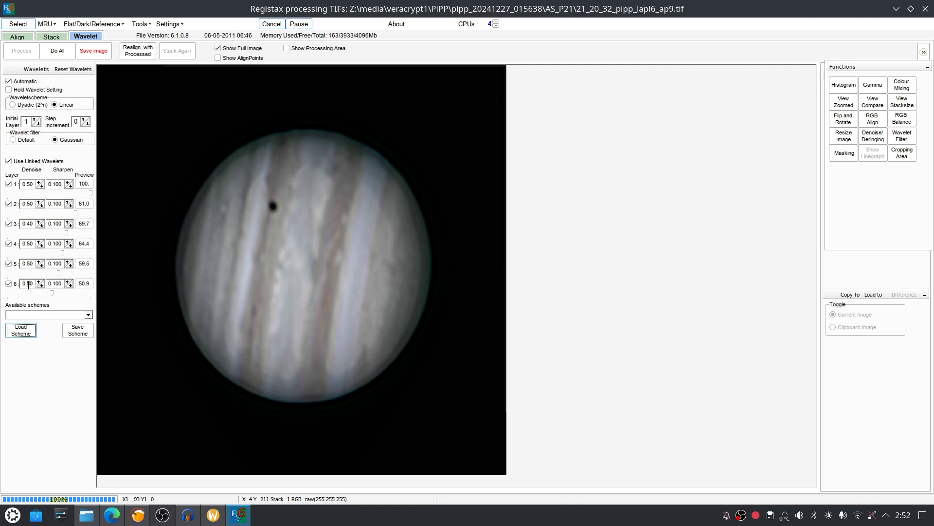
pyautogui.moveTo(28, 184); pyautogui.dragTo(35, 183)
# Change the denoise values of wavelet layers 1, 2, 4, 5 and 6 to 0.4
pyautogui.write('3')
pyautogui.moveTo(28, 204); pyautogui.dragTo(32, 204)
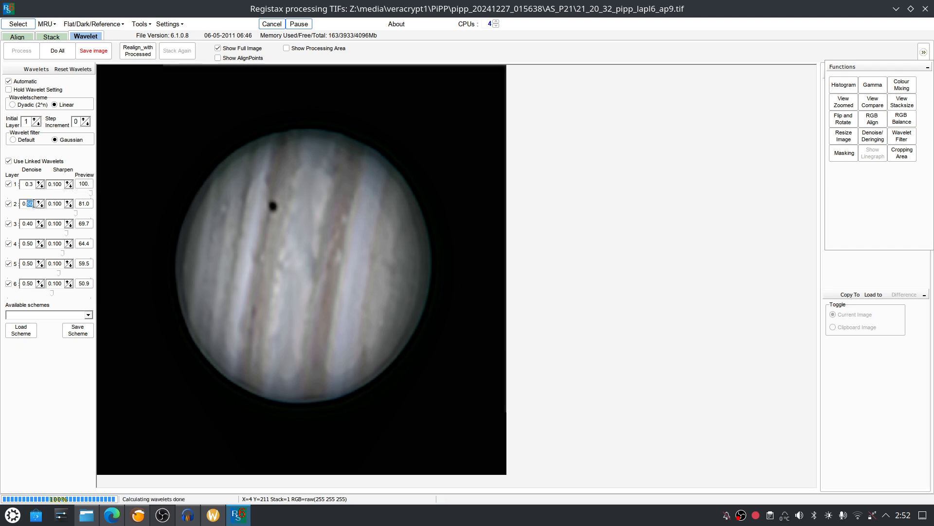
pyautogui.write('3')
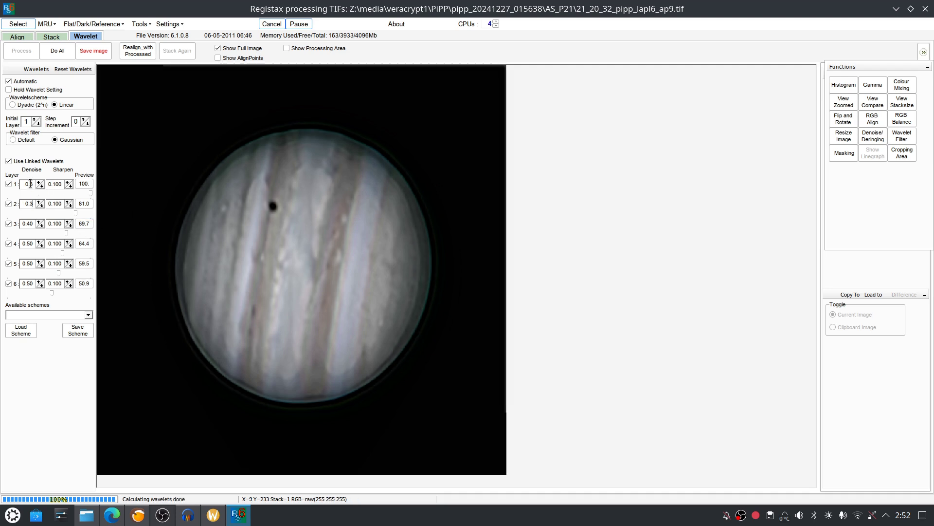
pyautogui.moveTo(33, 184); pyautogui.dragTo(31, 184)
pyautogui.write('43')
pyautogui.moveTo(28, 246); pyautogui.dragTo(32, 245)
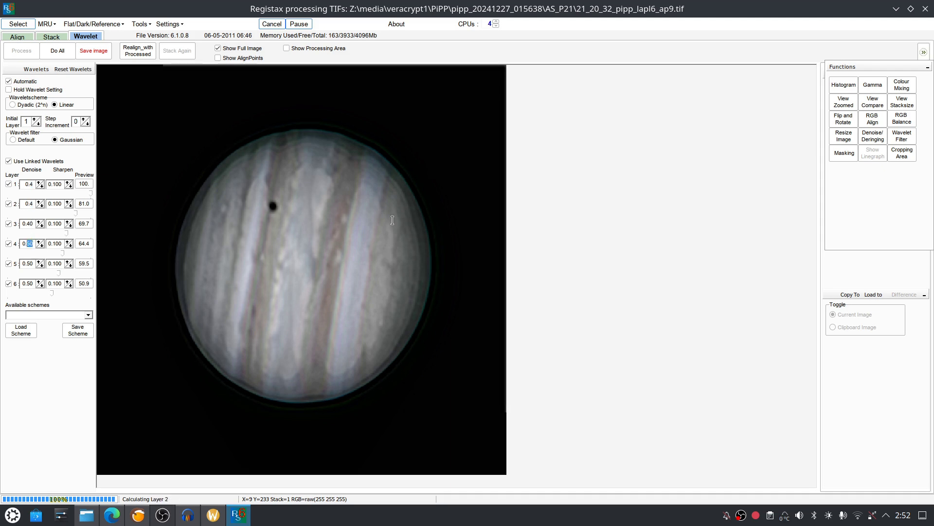
pyautogui.write('4')
pyautogui.moveTo(28, 263); pyautogui.dragTo(33, 263)
pyautogui.write('4')
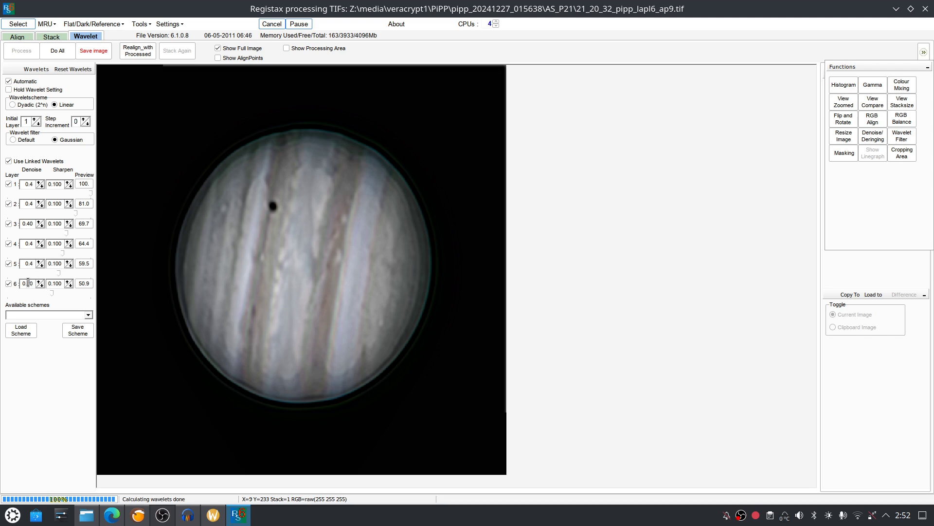
pyautogui.moveTo(27, 283); pyautogui.dragTo(31, 283)
pyautogui.write('4')
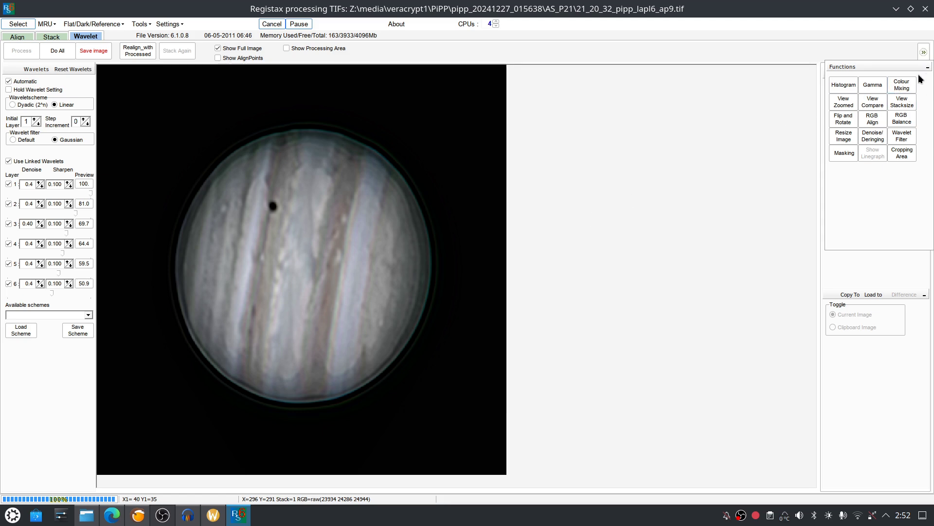
# Reset the RGB colour balance weights to their defaults
pyautogui.click(901, 120)
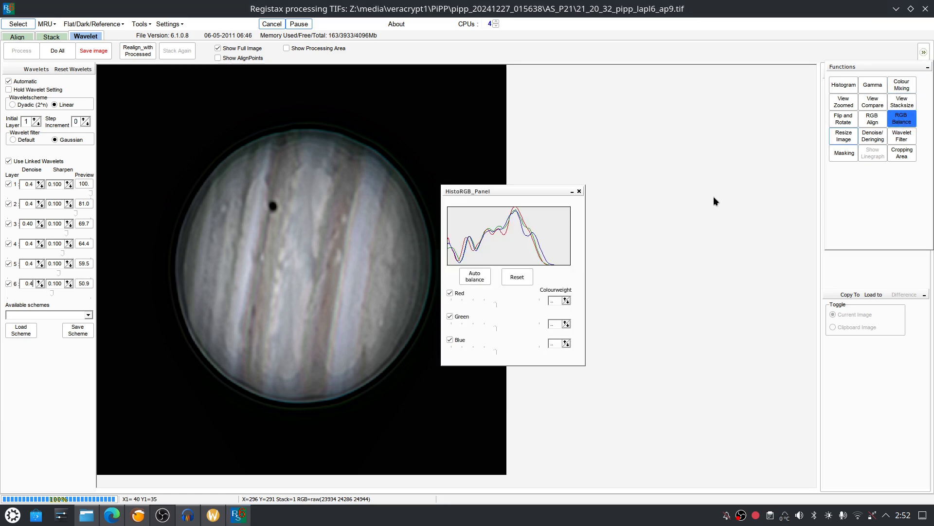
pyautogui.click(516, 274)
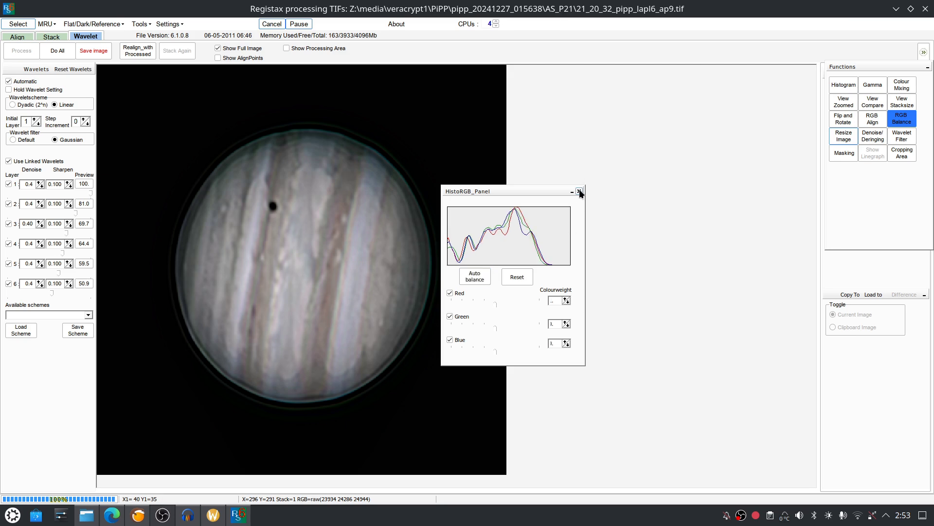
pyautogui.click(579, 190)
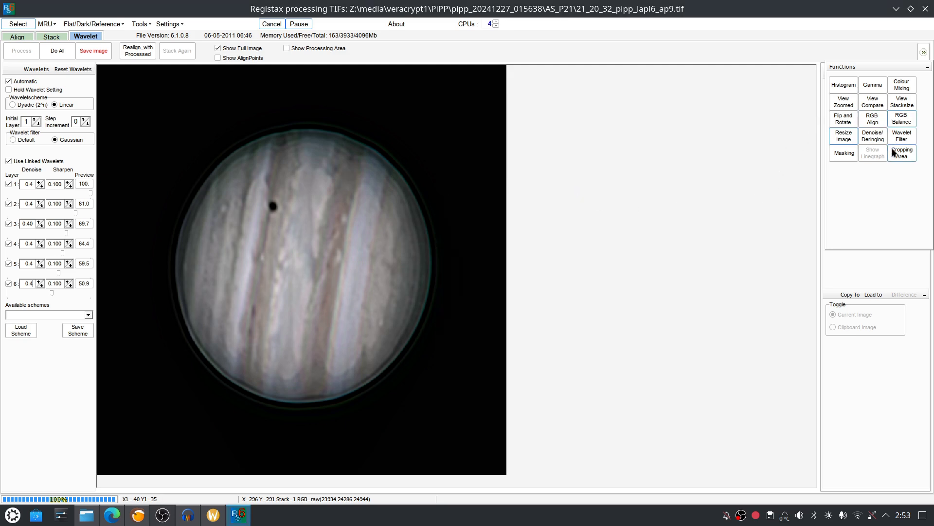
# Enable layer 1 de-ringing including bright side, with dark side 125 and bright side 120
pyautogui.click(871, 135)
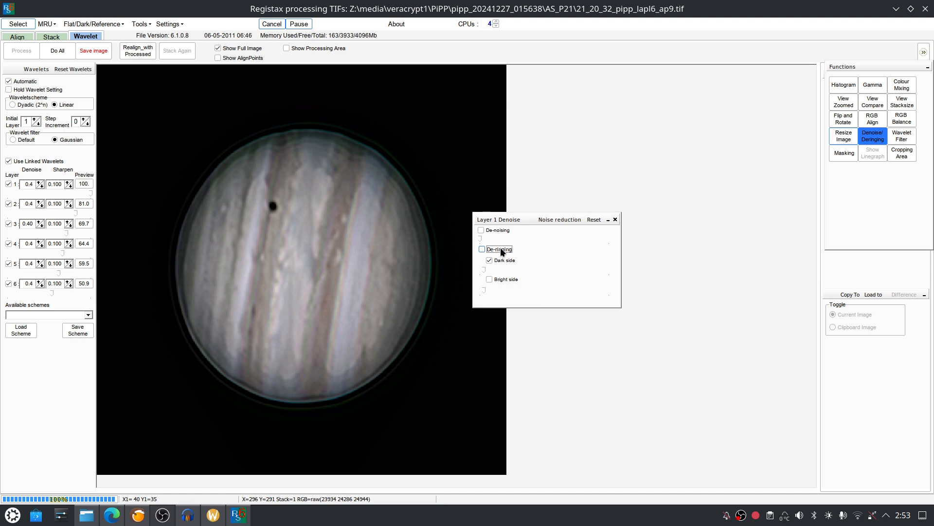
pyautogui.click(498, 280)
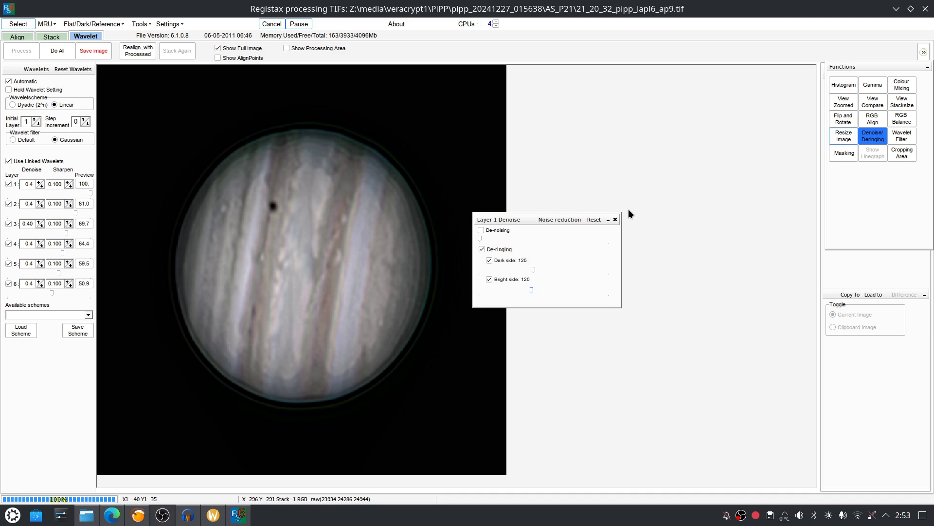
pyautogui.click(616, 220)
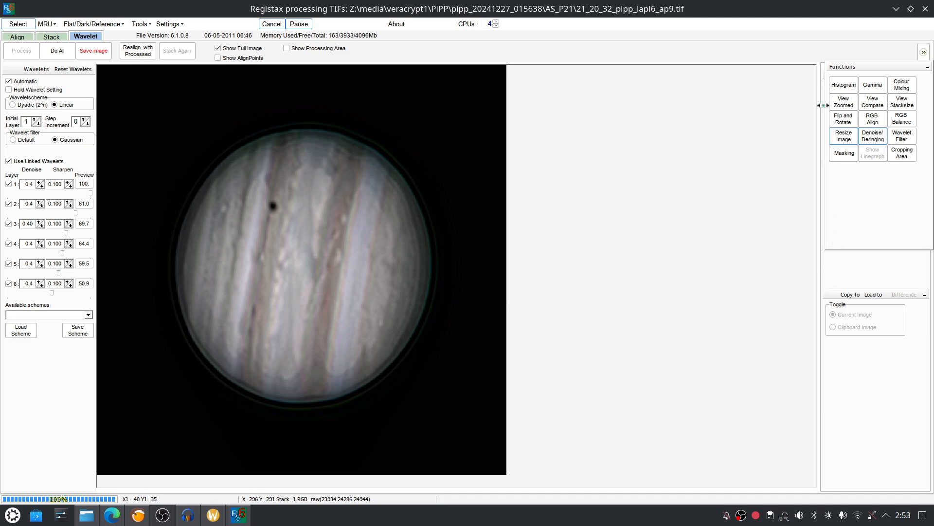
# Set the histogram white point to 221 and gamma midpoint to about 0.70
pyautogui.click(844, 85)
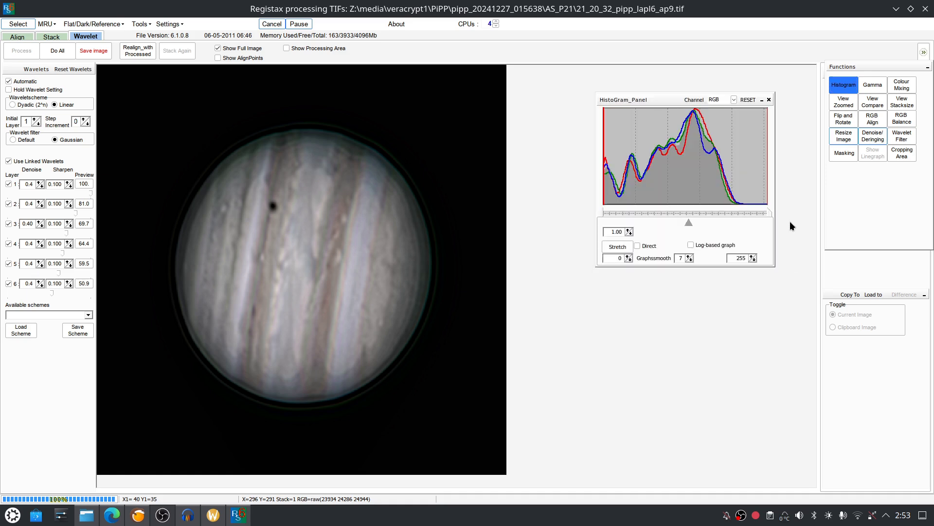
pyautogui.moveTo(767, 213); pyautogui.dragTo(745, 212)
pyautogui.click(694, 223)
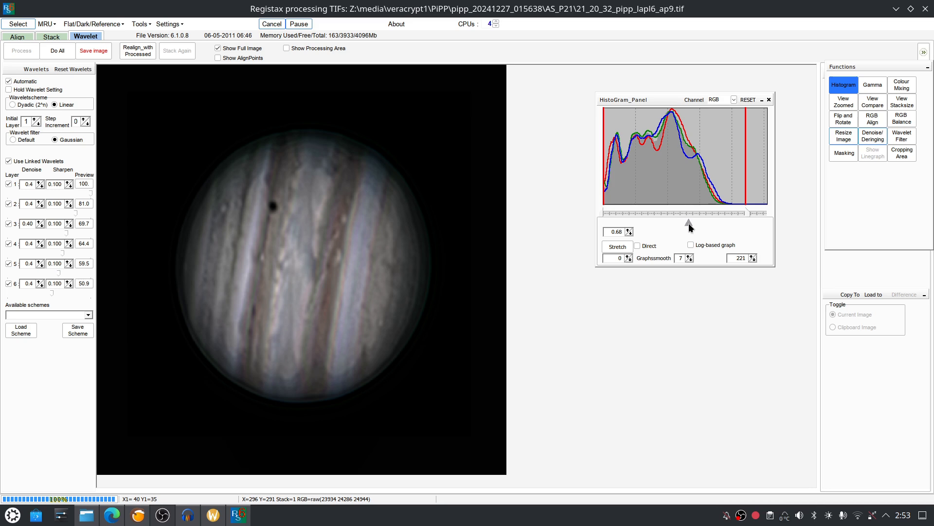
pyautogui.moveTo(689, 224); pyautogui.dragTo(694, 224)
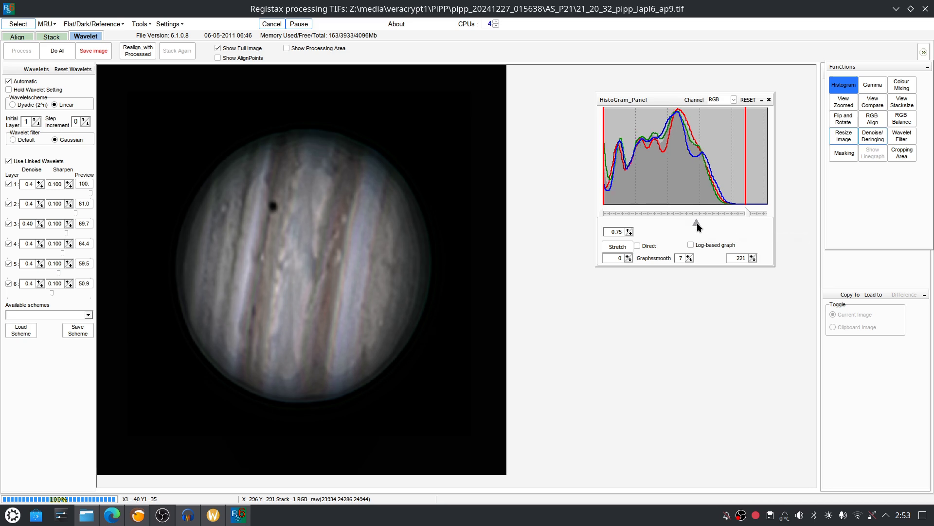
pyautogui.click(697, 223)
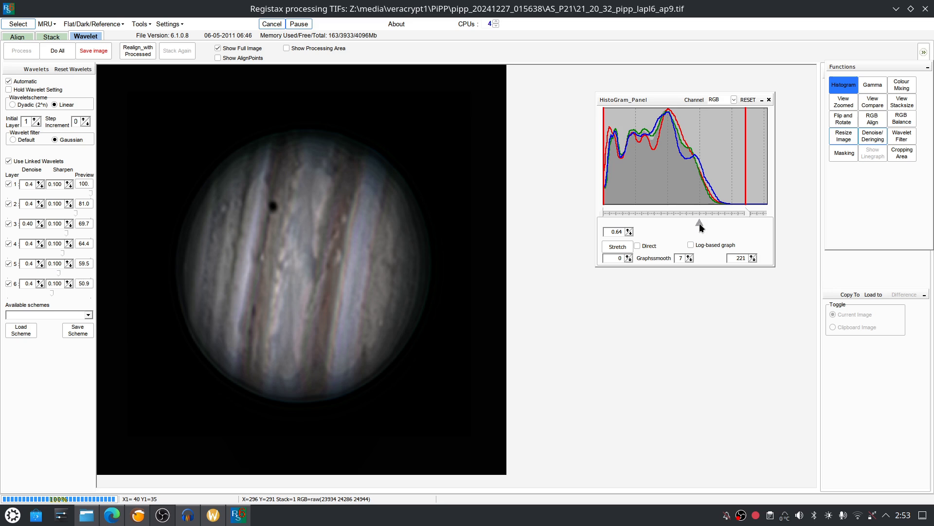
pyautogui.click(699, 223)
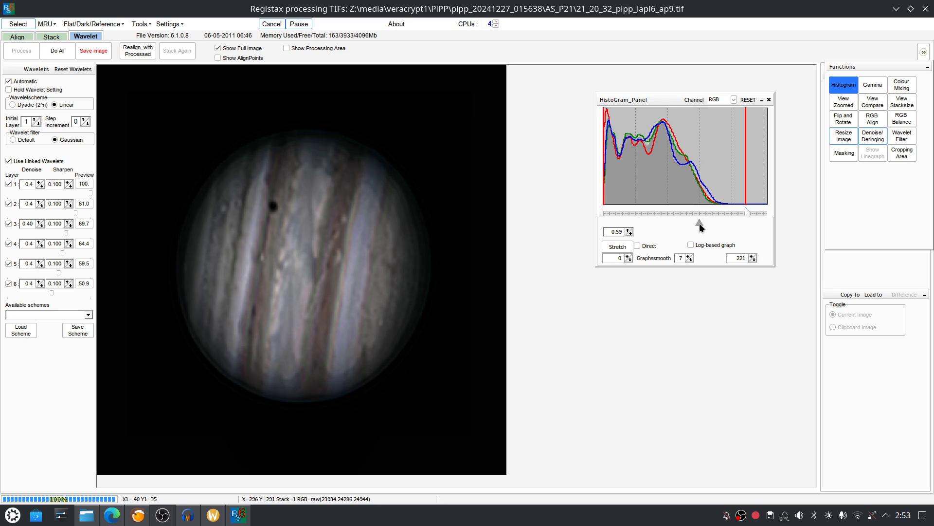
pyautogui.click(741, 214)
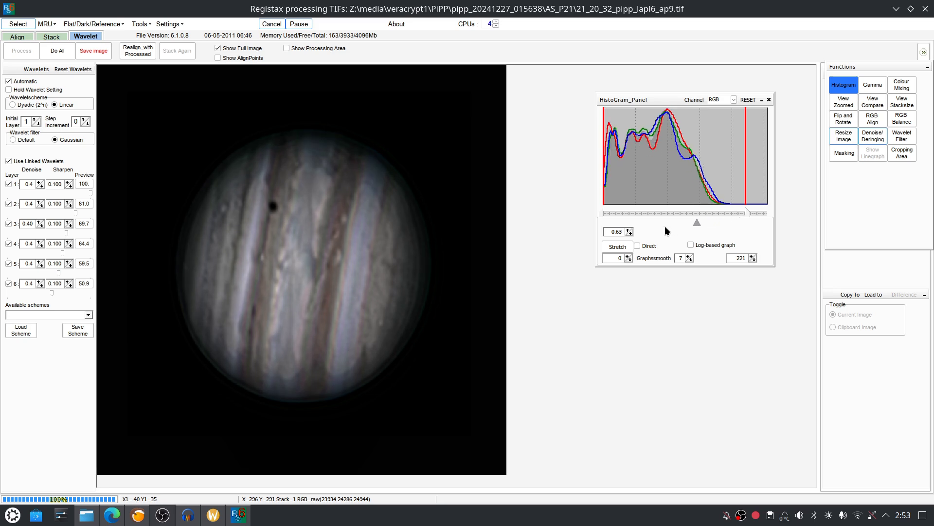
pyautogui.click(691, 223)
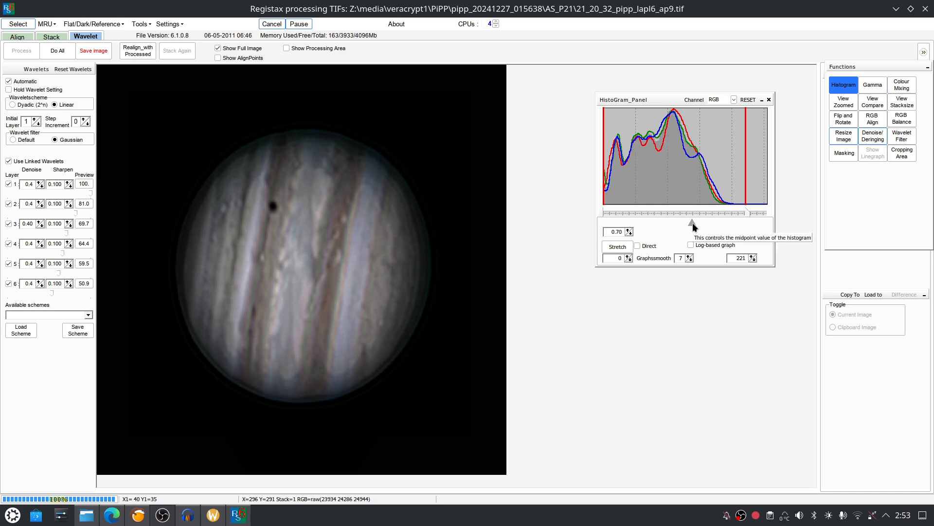
pyautogui.click(768, 100)
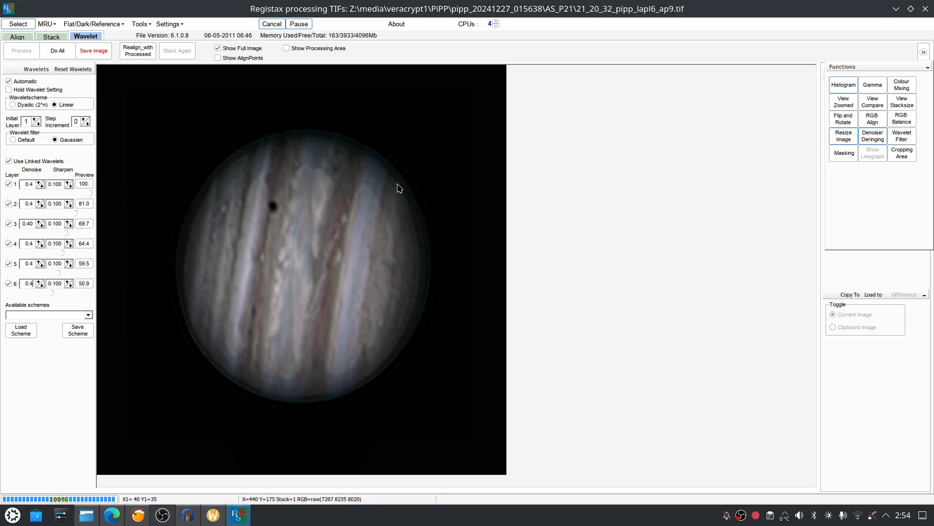
# Turn off full-image preview, run Do All, and save 21_20_32_pipp_lapl6_ap9 as 16-bit RGB PNG in AS_P21
pyautogui.click(237, 49)
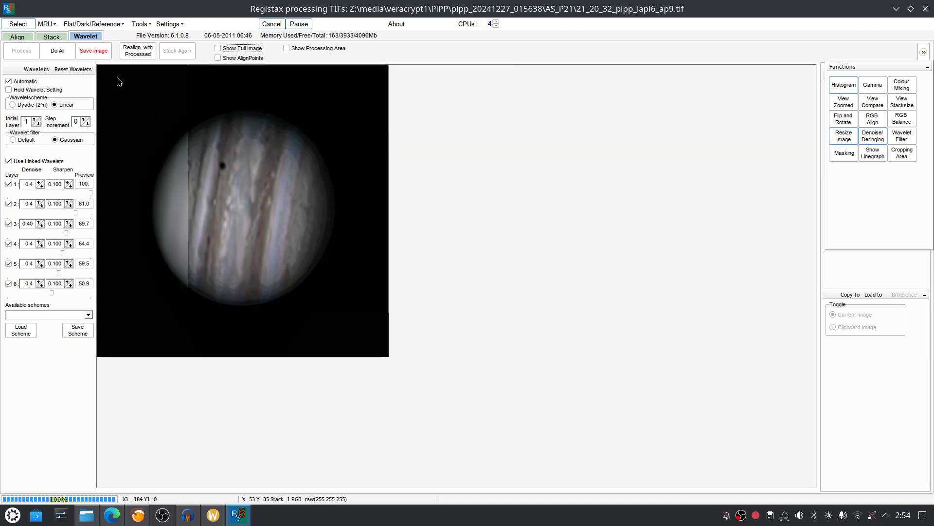
pyautogui.click(56, 51)
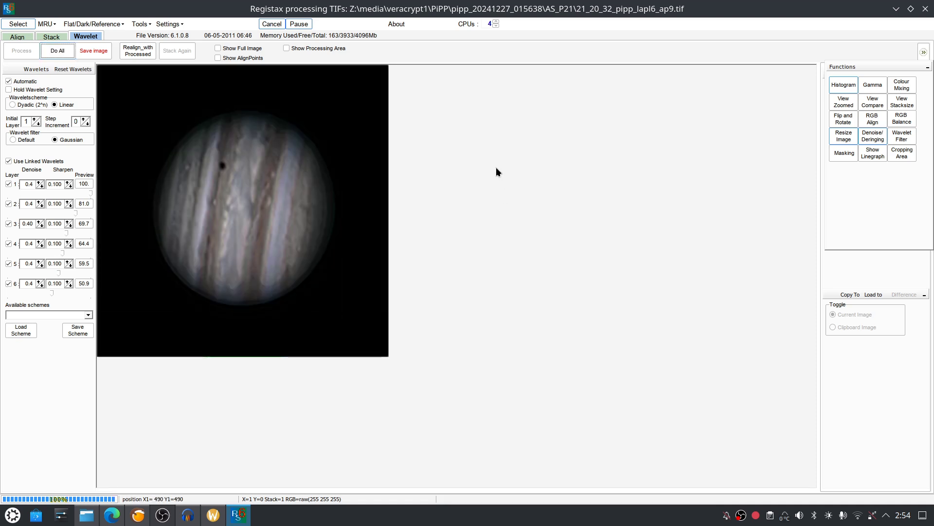
pyautogui.click(94, 56)
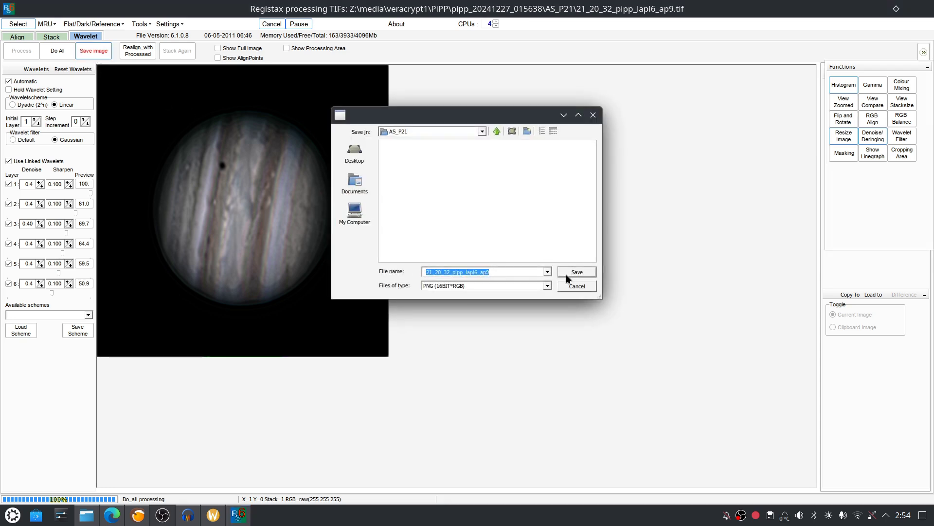
pyautogui.click(517, 272)
pyautogui.click(584, 270)
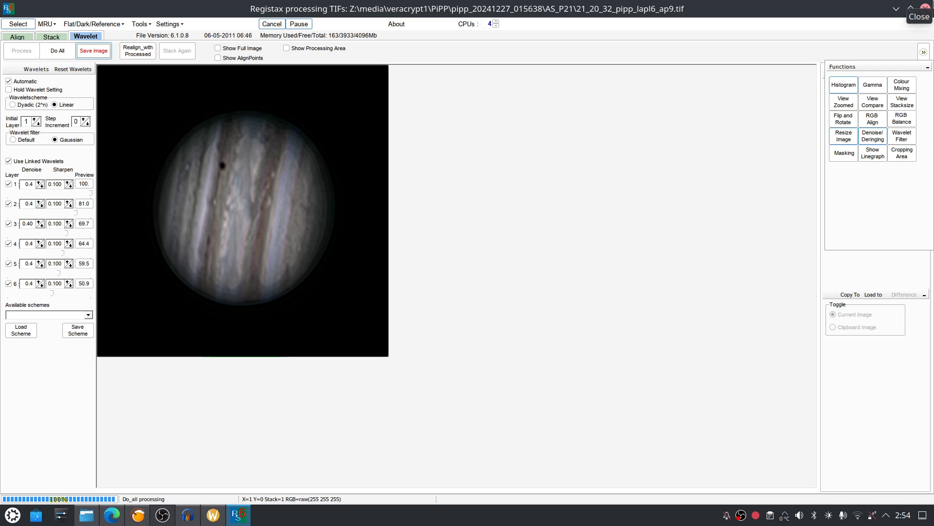
# Close RegiStax and start FastStone Image Viewer from the launcher library
pyautogui.click(925, 7)
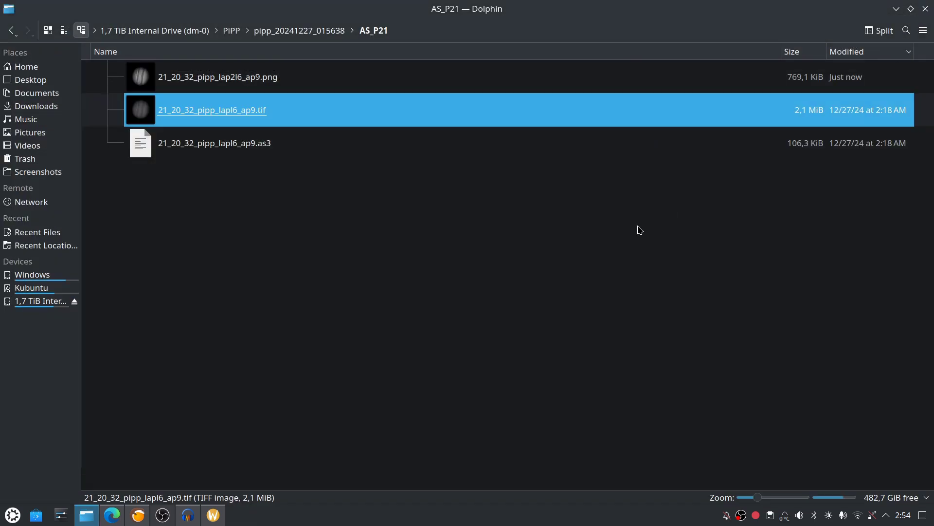
pyautogui.click(164, 515)
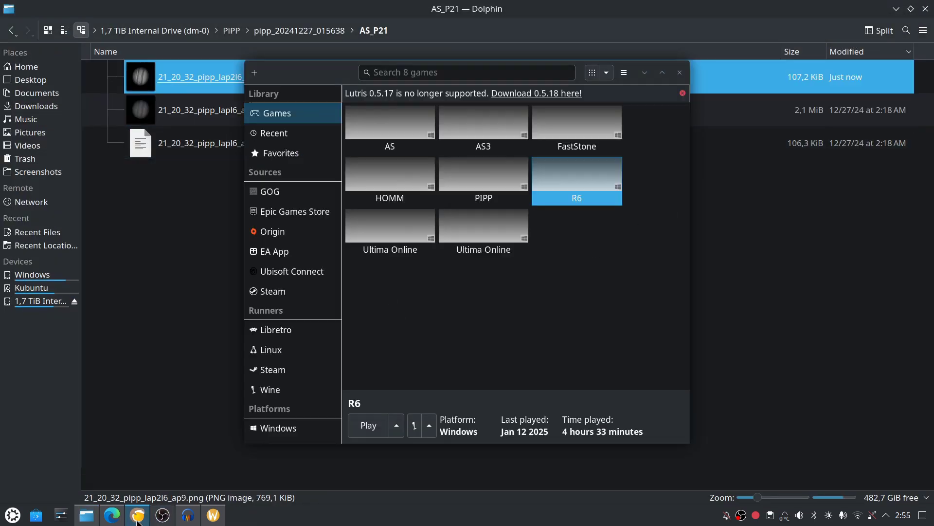
pyautogui.doubleClick(579, 128)
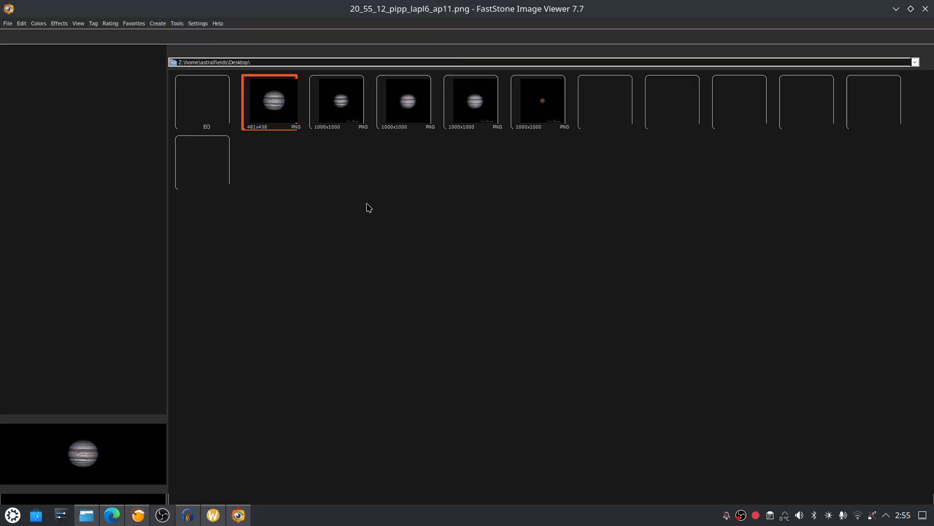
# Open the Jupiter image full screen and rotate it -100 degrees so its bands lie horizontal
pyautogui.doubleClick(281, 164)
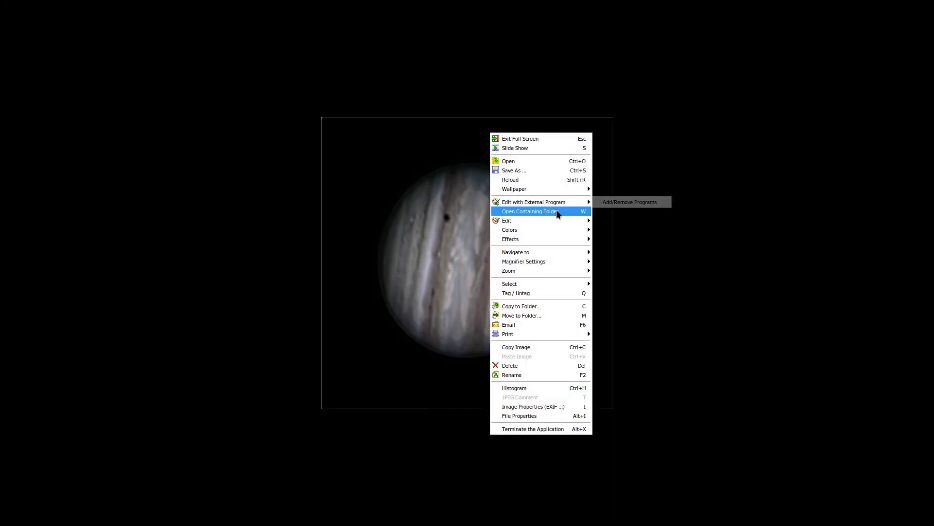
pyautogui.moveTo(568, 229)
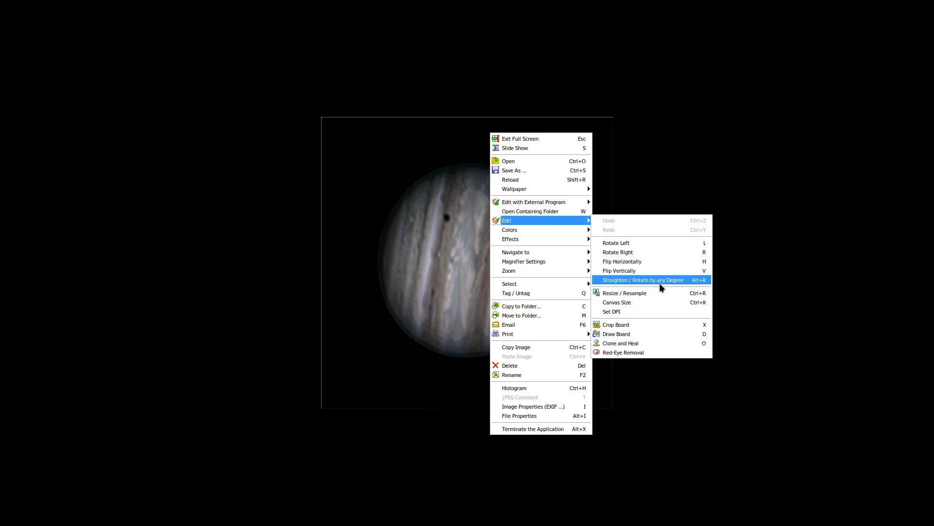
pyautogui.click(659, 280)
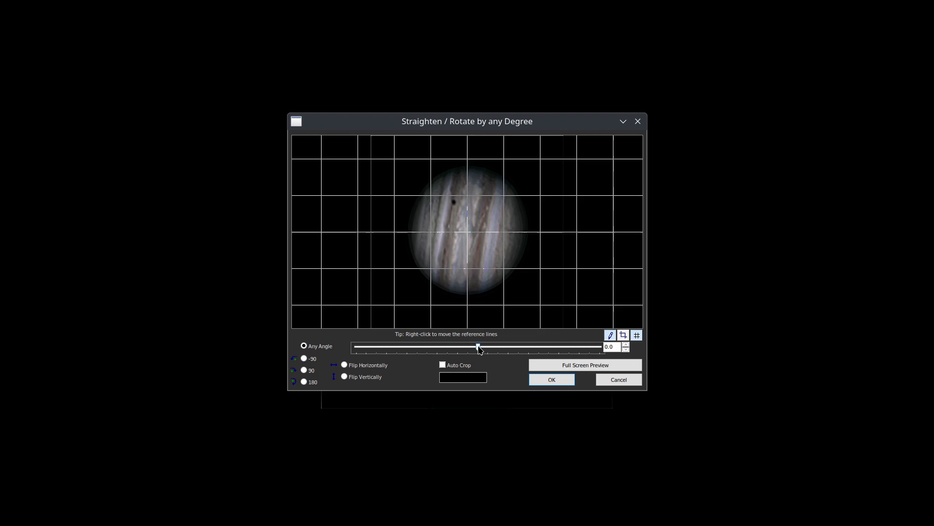
pyautogui.moveTo(478, 347); pyautogui.dragTo(391, 349)
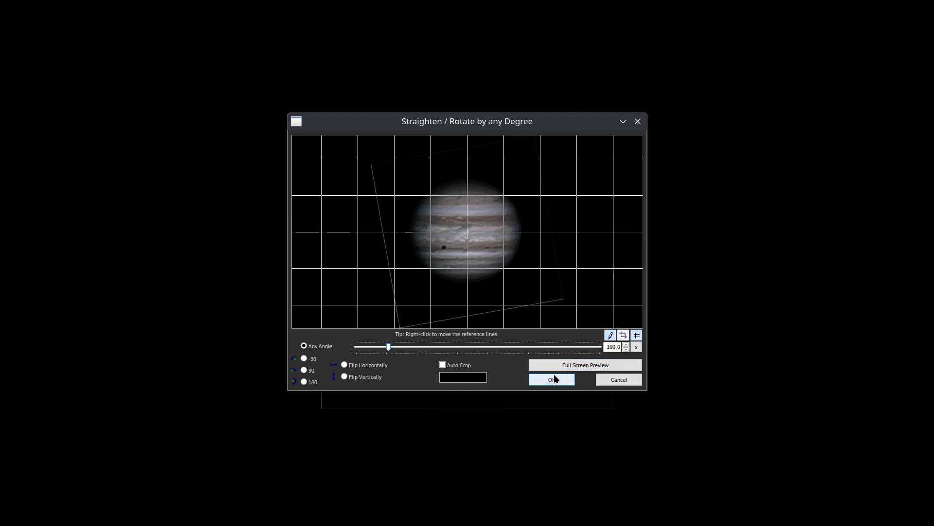
pyautogui.click(557, 379)
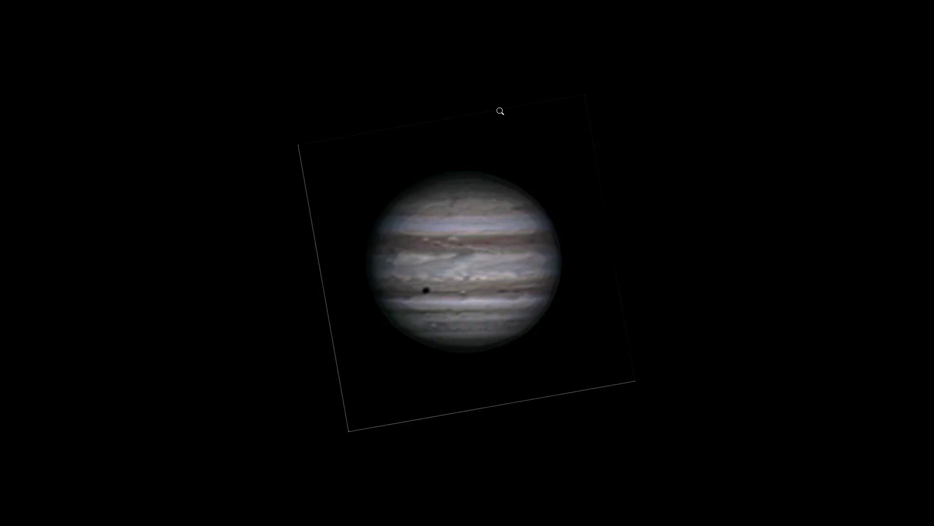
# Crop the rotated image to a tight rectangle around Jupiter with the Crop Board
pyautogui.rightClick(500, 111)
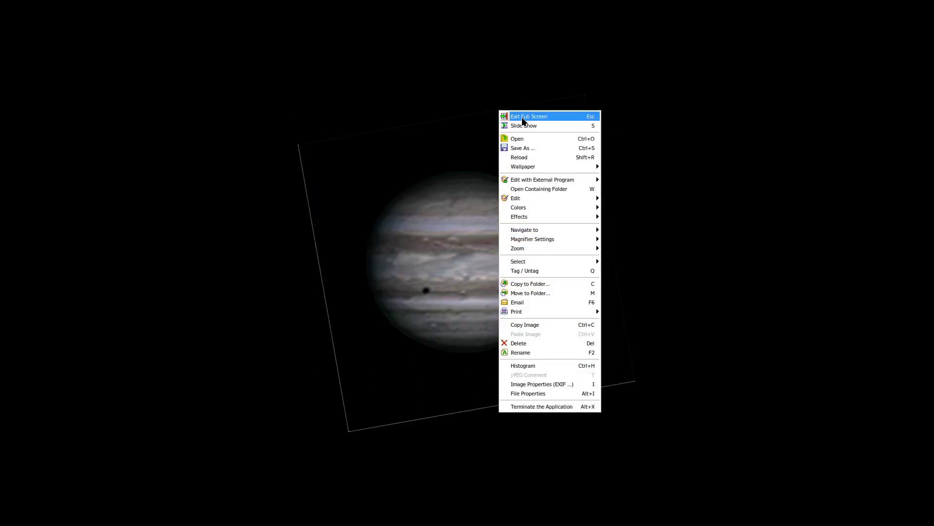
pyautogui.moveTo(575, 198)
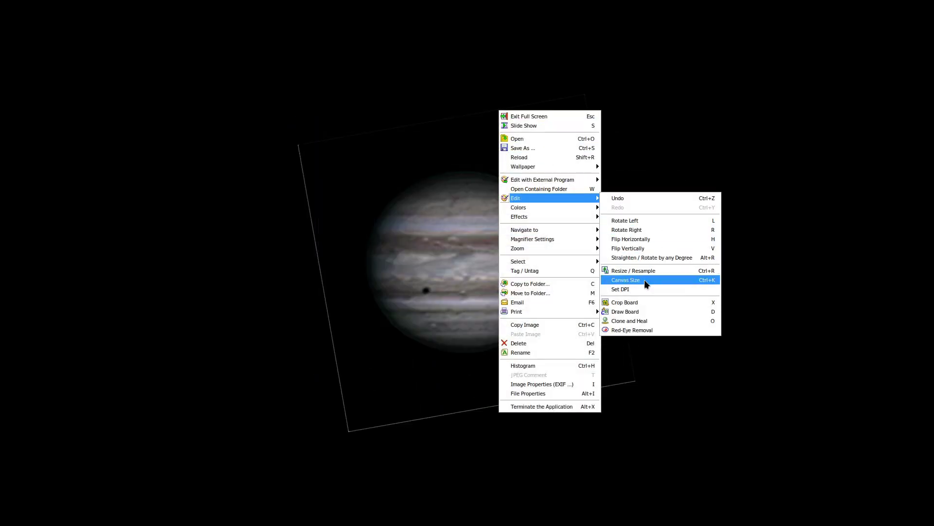
pyautogui.moveTo(575, 219)
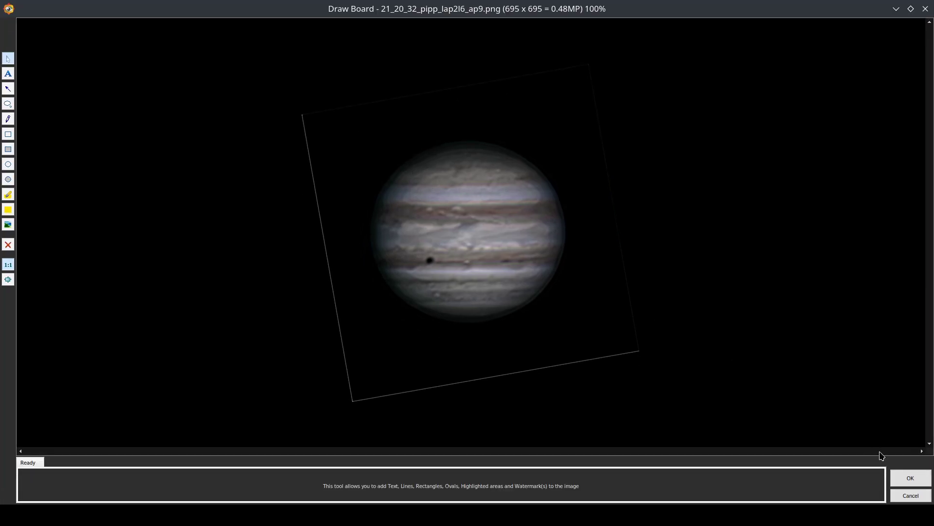
pyautogui.click(911, 496)
pyautogui.rightClick(476, 185)
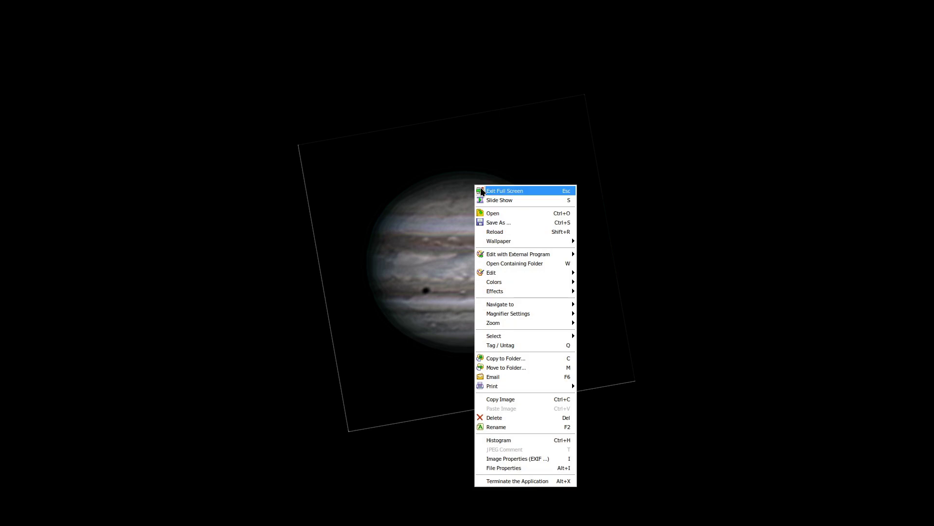
pyautogui.moveTo(566, 275)
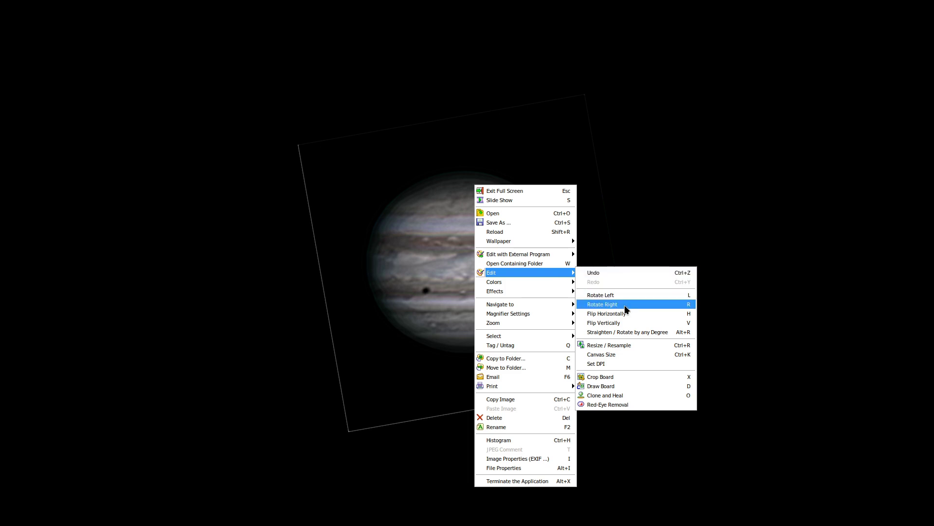
pyautogui.click(599, 377)
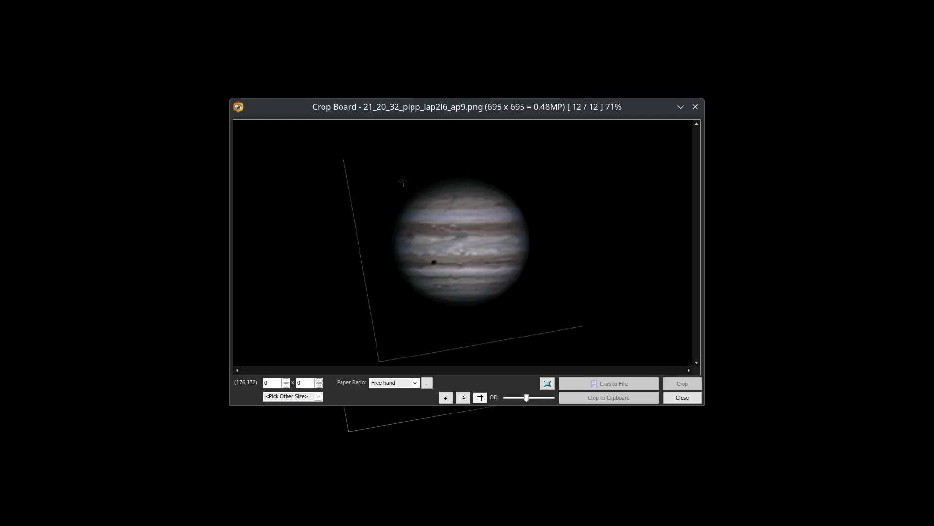
pyautogui.moveTo(380, 170); pyautogui.dragTo(544, 312)
pyautogui.click(681, 384)
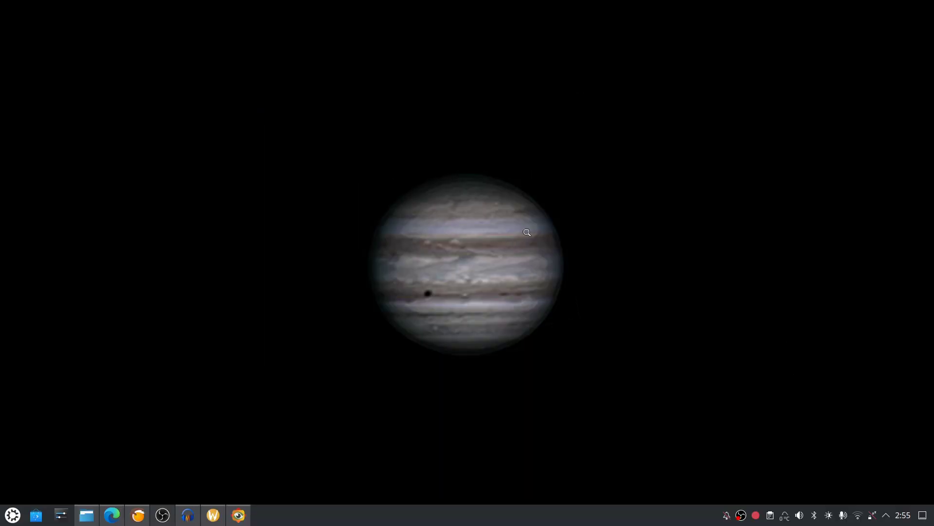
pyautogui.rightClick(490, 187)
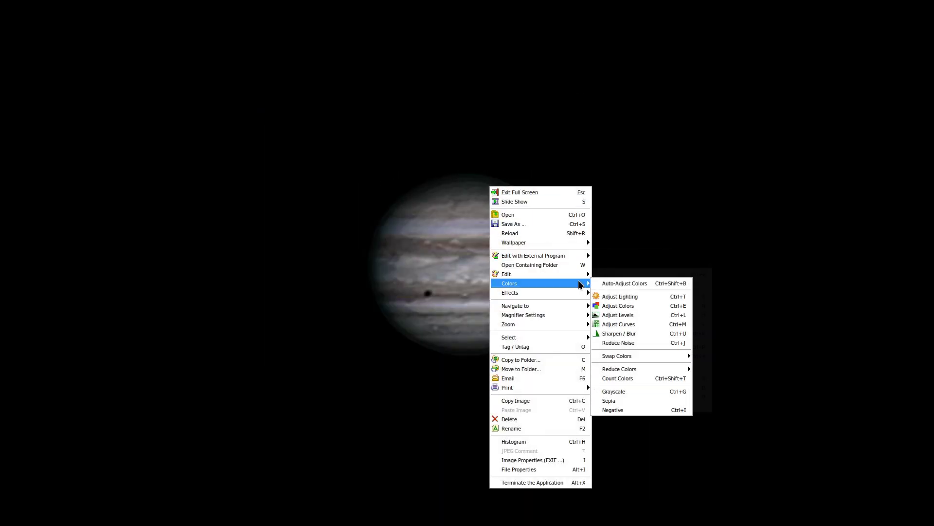
# Raise Jupiter's contrast to 13 and saturation to 23, keeping shadows at 0
pyautogui.click(622, 295)
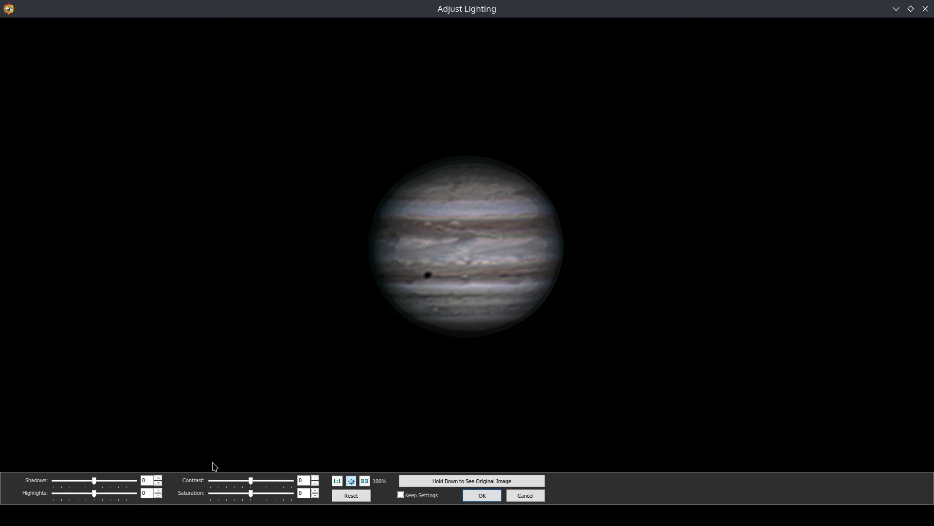
pyautogui.moveTo(251, 482); pyautogui.dragTo(261, 486)
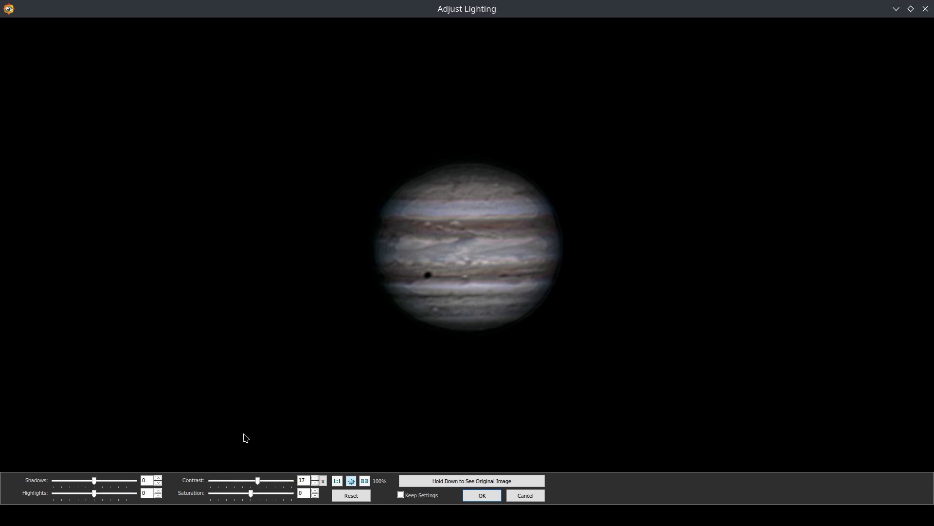
pyautogui.click(99, 484)
pyautogui.moveTo(99, 483)
pyautogui.mouseDown()
pyautogui.moveTo(82, 483)
pyautogui.moveTo(96, 484)
pyautogui.mouseUp()
pyautogui.click(166, 481)
pyautogui.moveTo(252, 494)
pyautogui.mouseDown()
pyautogui.moveTo(284, 496)
pyautogui.moveTo(262, 496)
pyautogui.moveTo(251, 481)
pyautogui.moveTo(258, 484)
pyautogui.mouseUp()
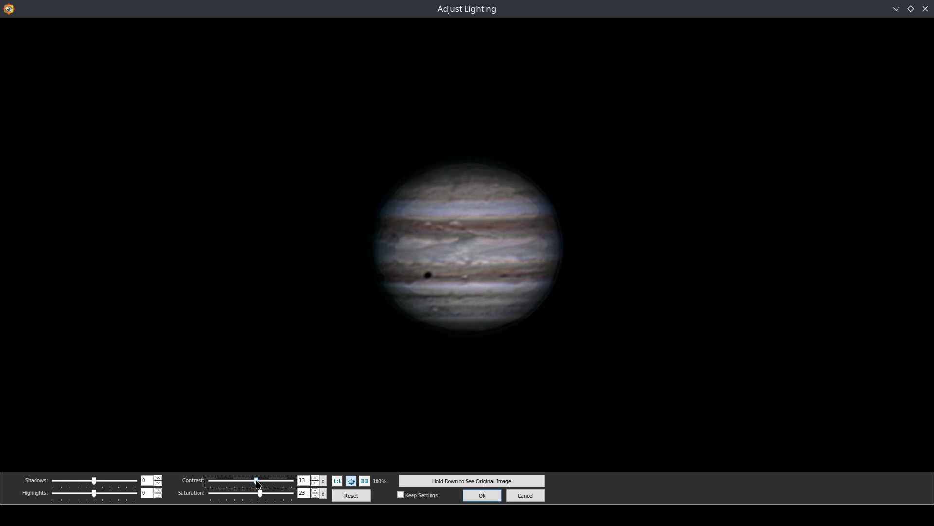
pyautogui.click(483, 496)
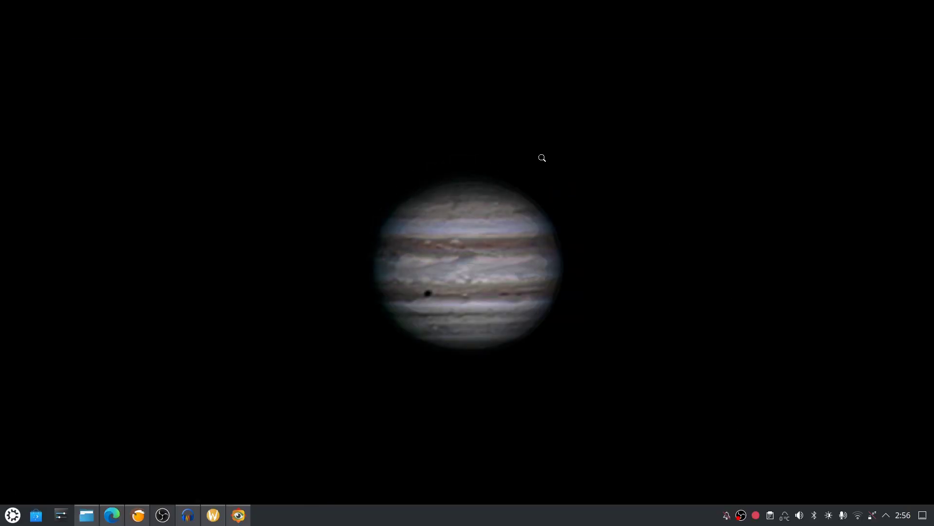
# Apply USM Sharpen to Jupiter with amount 50 and radius 0.5
pyautogui.rightClick(490, 200)
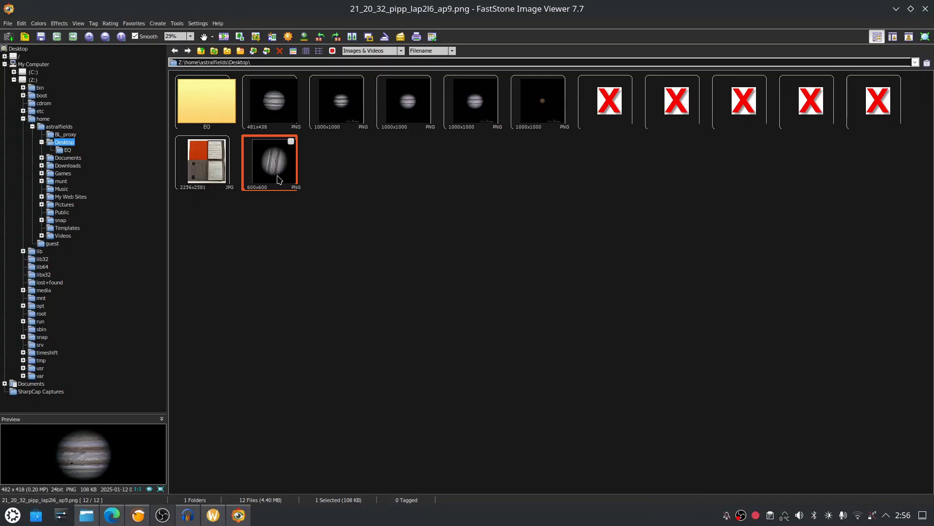
pyautogui.press('Return')
pyautogui.rightClick(465, 193)
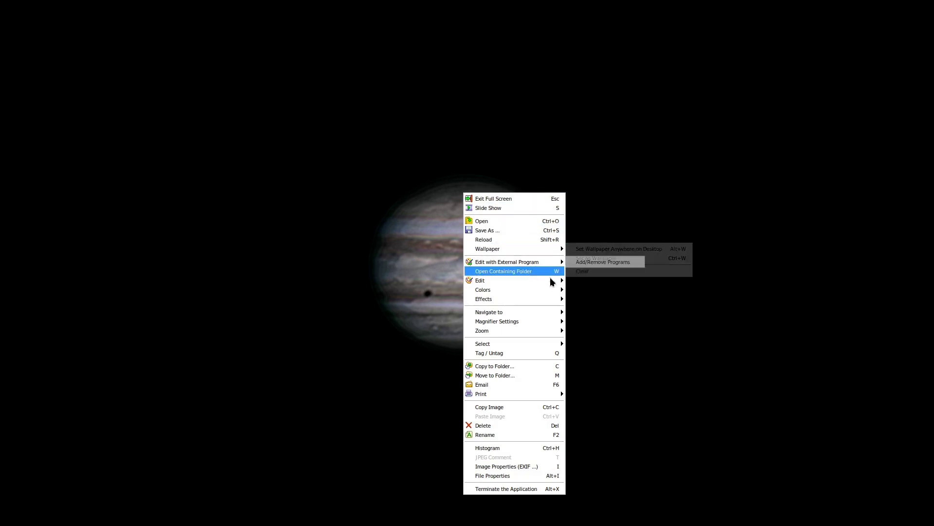
pyautogui.moveTo(555, 291)
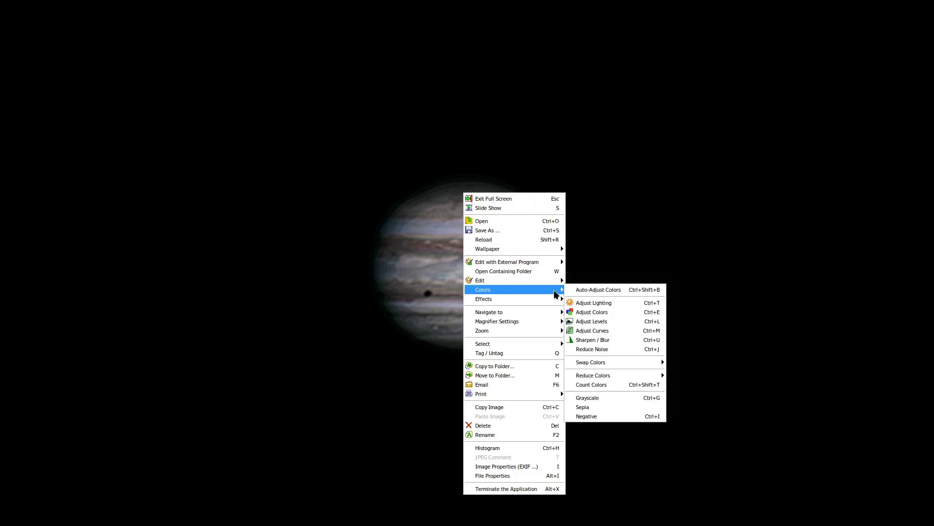
pyautogui.click(635, 341)
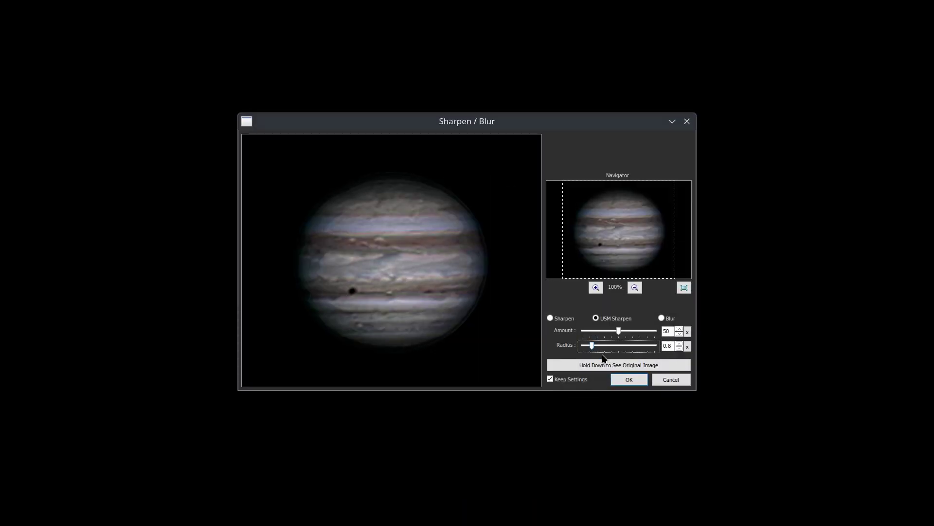
pyautogui.moveTo(596, 350); pyautogui.dragTo(588, 346)
pyautogui.click(633, 384)
pyautogui.rightClick(486, 190)
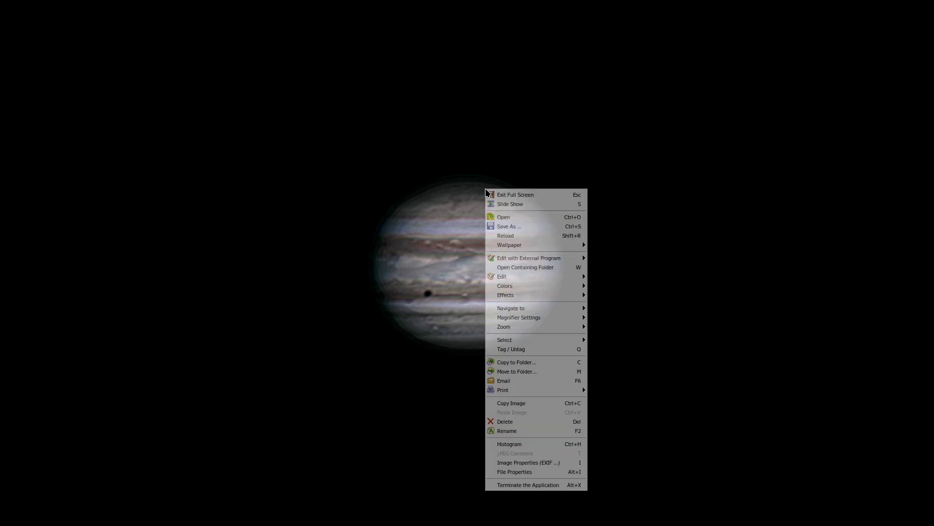
# Lift Jupiter's bright bands by setting the highlights to 13
pyautogui.moveTo(572, 277)
pyautogui.click(632, 298)
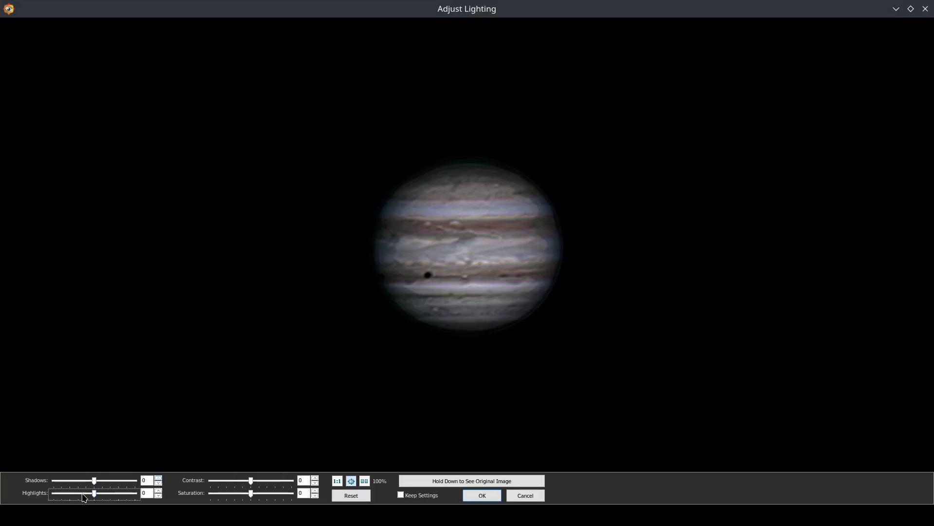
pyautogui.moveTo(96, 498)
pyautogui.mouseDown()
pyautogui.moveTo(107, 493)
pyautogui.moveTo(99, 495)
pyautogui.mouseUp()
pyautogui.click(491, 496)
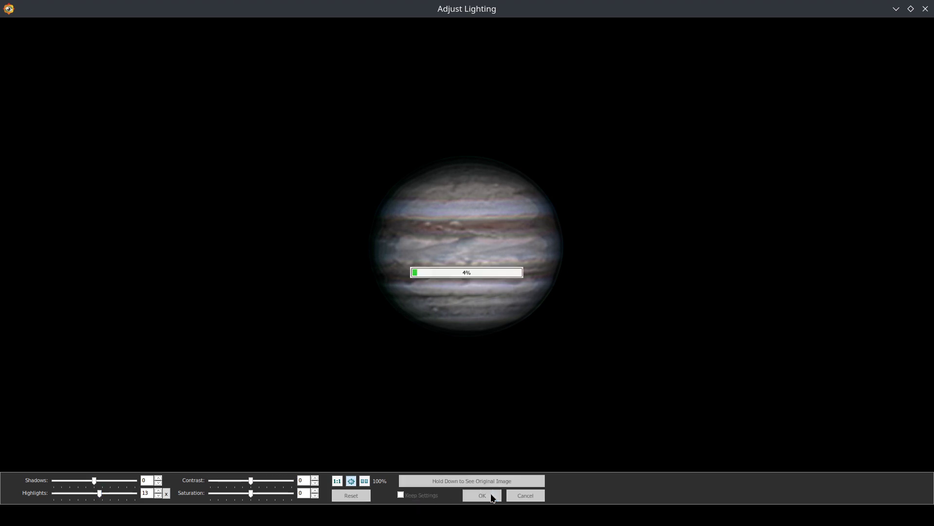
pyautogui.rightClick(472, 170)
pyautogui.moveTo(553, 274)
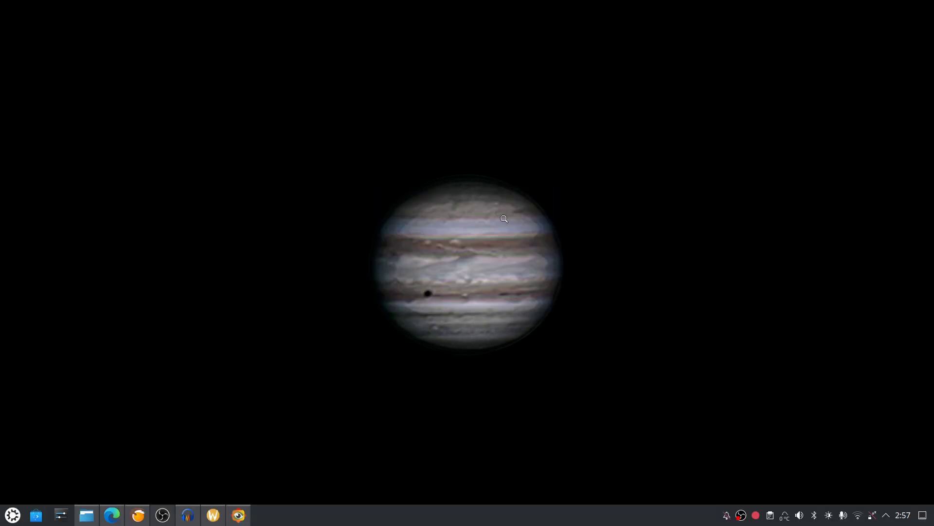
pyautogui.rightClick(504, 219)
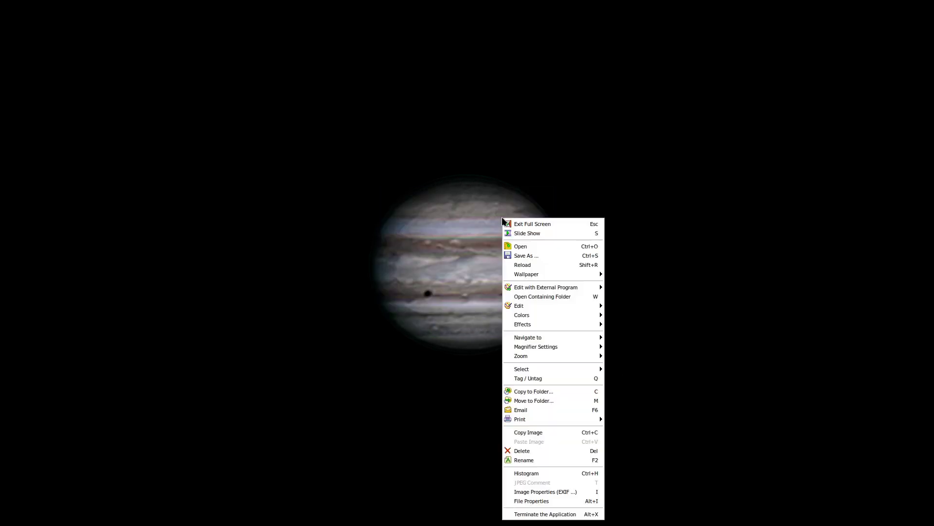
# Save the edited Jupiter in PNG format to the Desktop folder
pyautogui.click(566, 256)
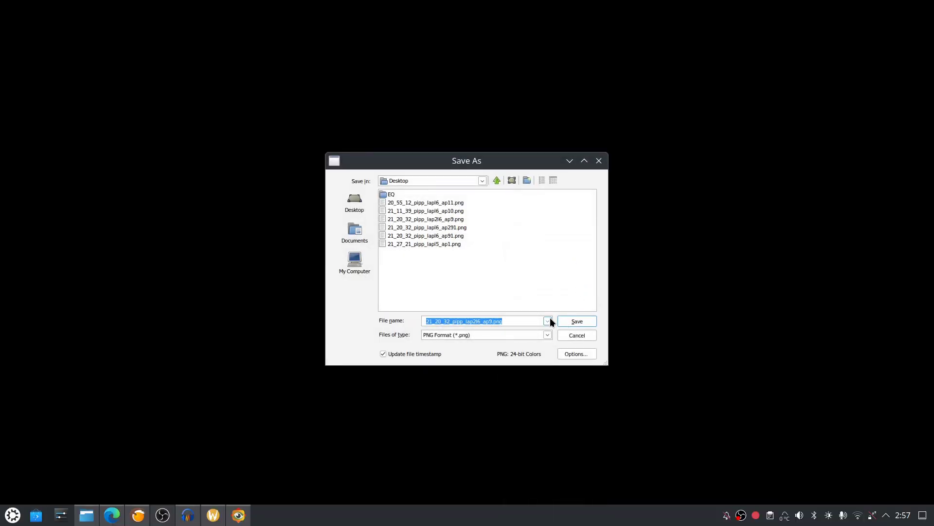
pyautogui.click(433, 322)
pyautogui.click(579, 321)
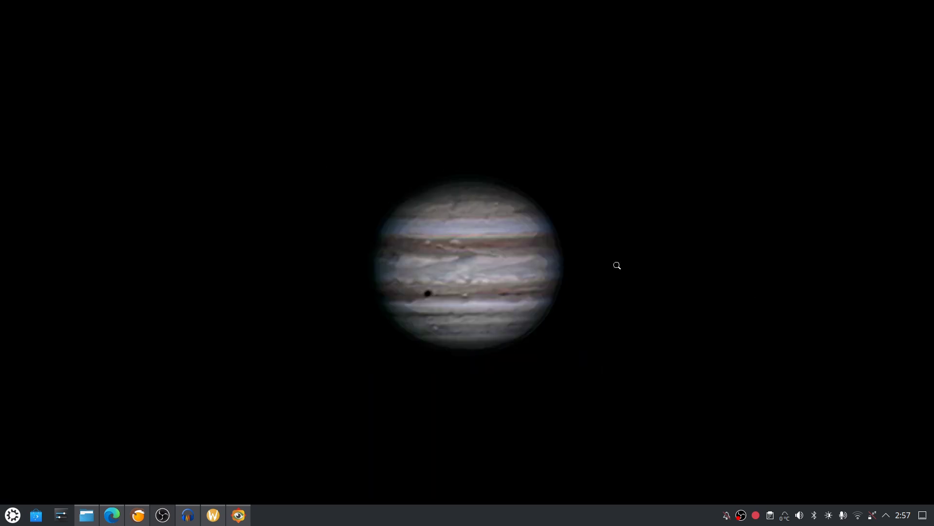